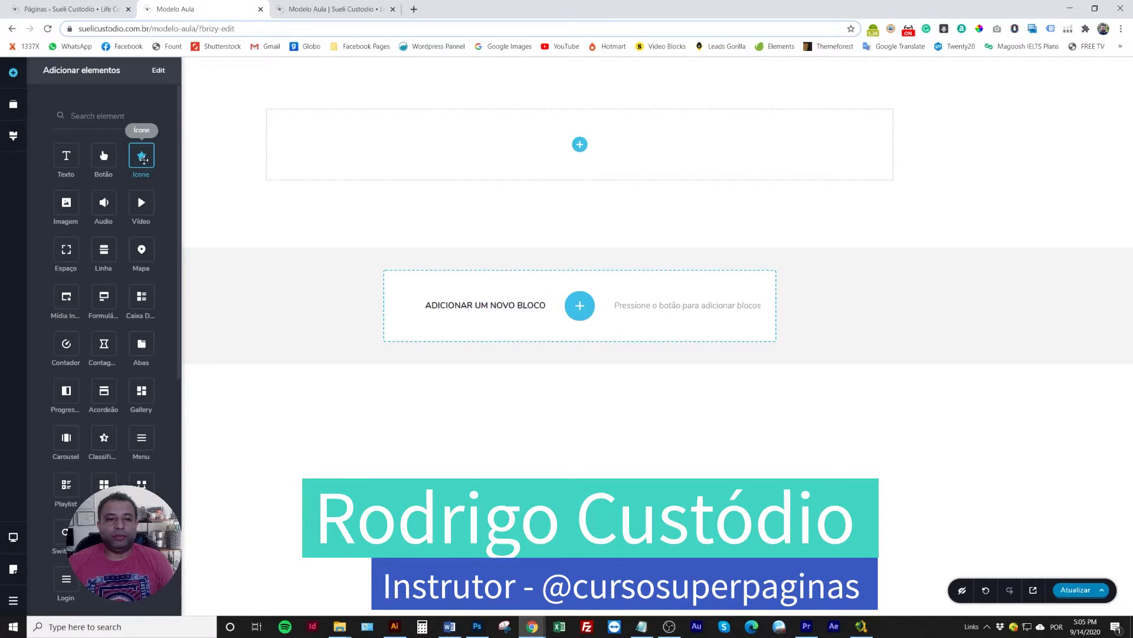
- Add an Ícone element to the empty block and open the new icon's style settings
drag(143, 155, 585, 153)
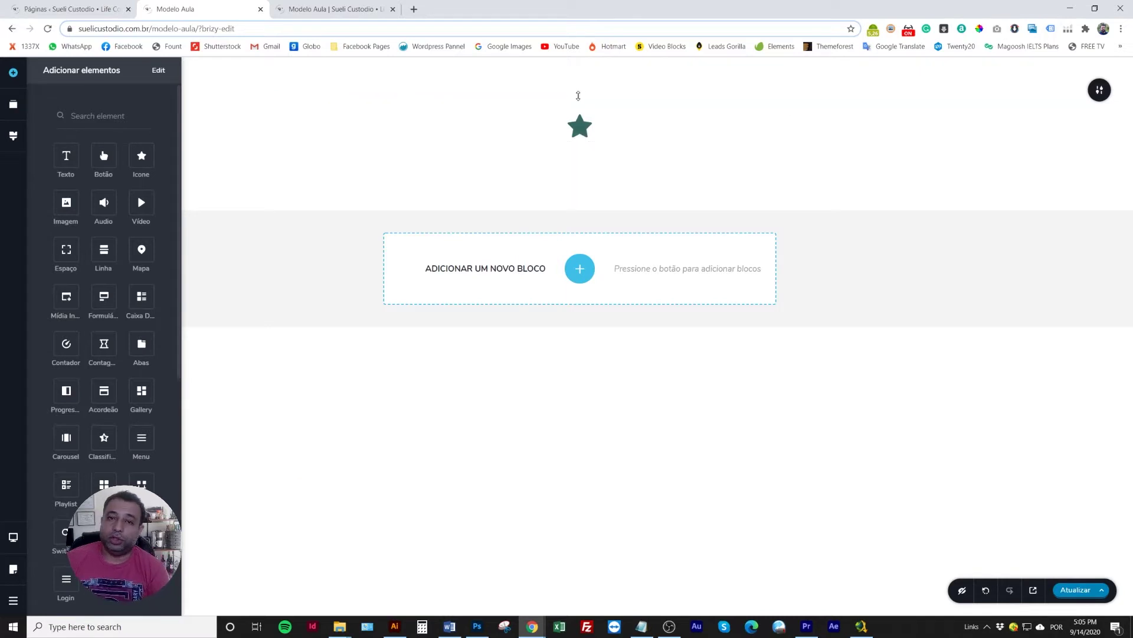
drag(577, 96, 577, 96)
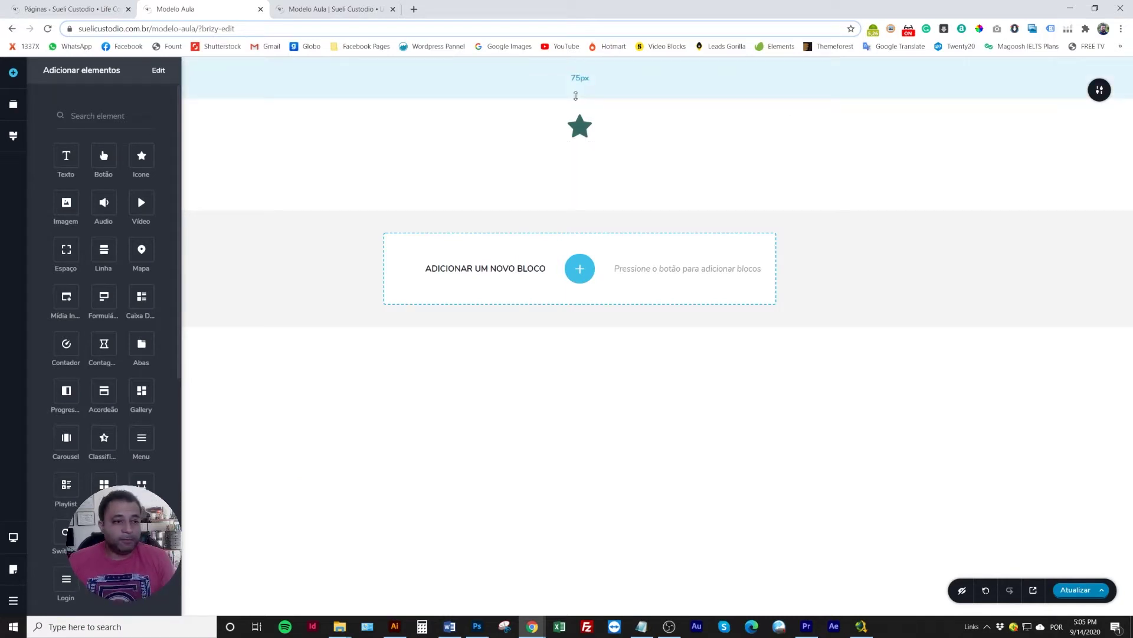
click(584, 129)
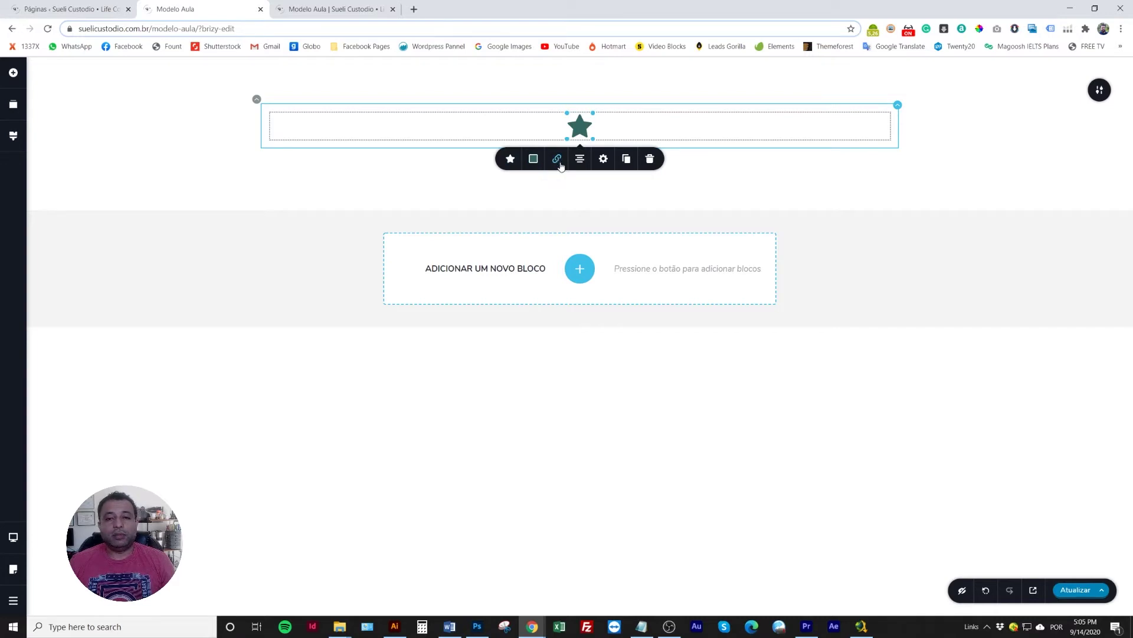
click(603, 159)
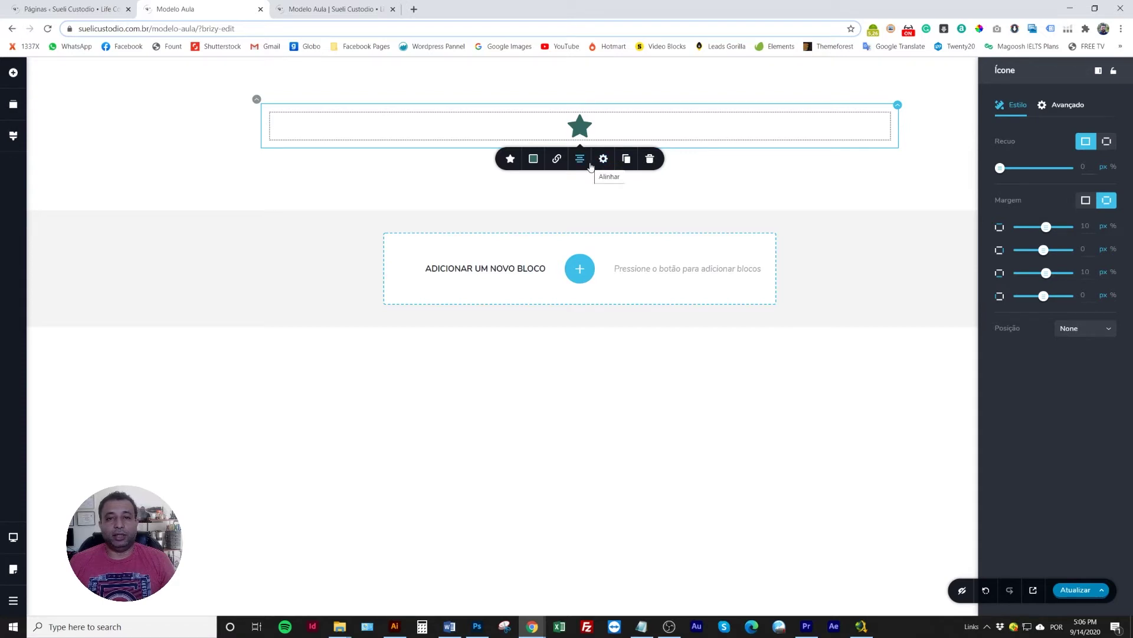
- Browse the Outline, Glyph and FA icon sets and replace the star with the round WhatsApp icon from FA
click(511, 161)
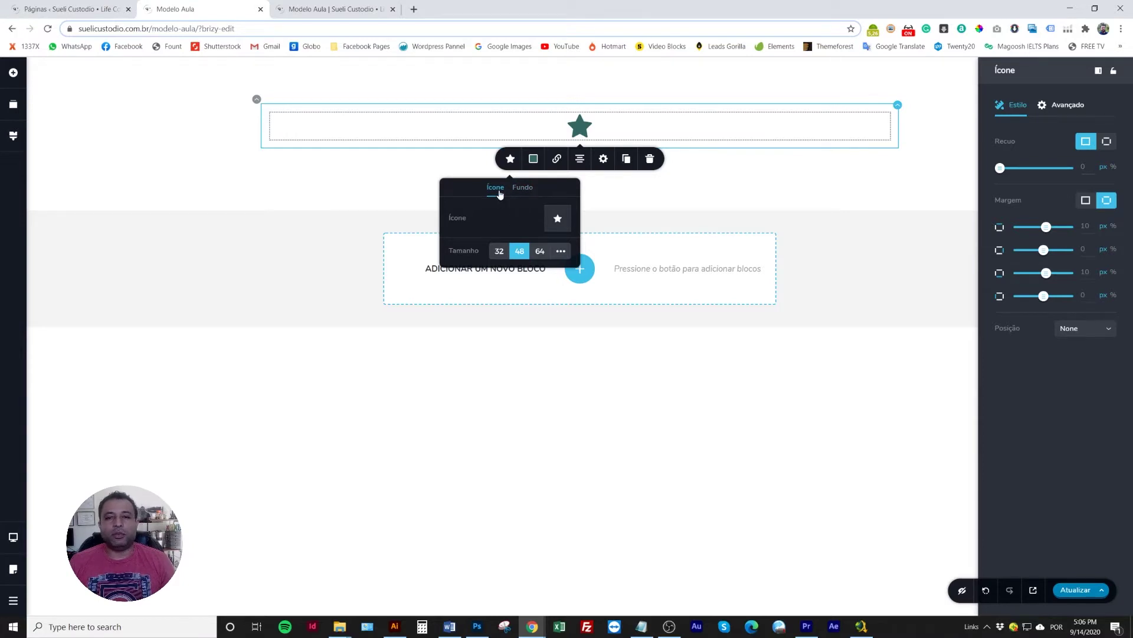
click(556, 218)
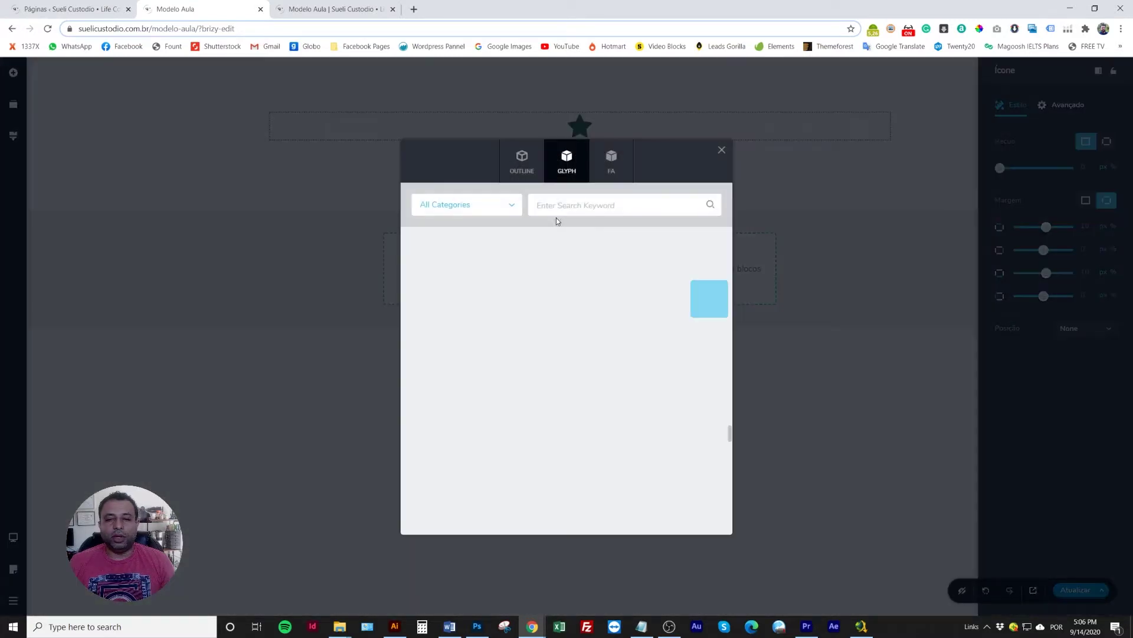
click(527, 166)
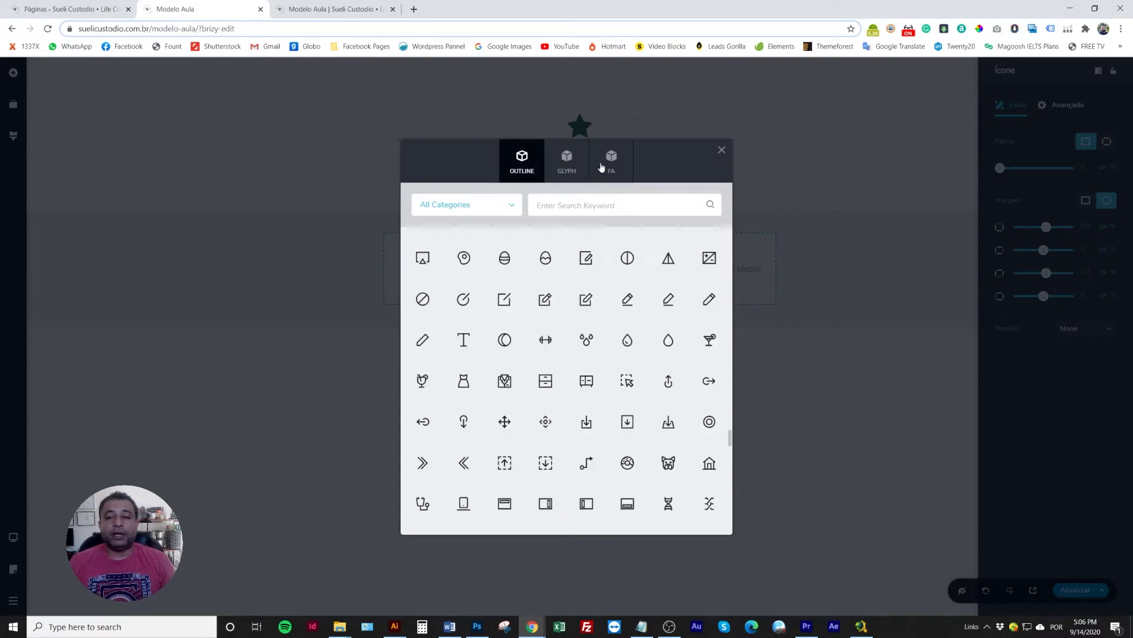
click(596, 167)
click(570, 167)
click(533, 168)
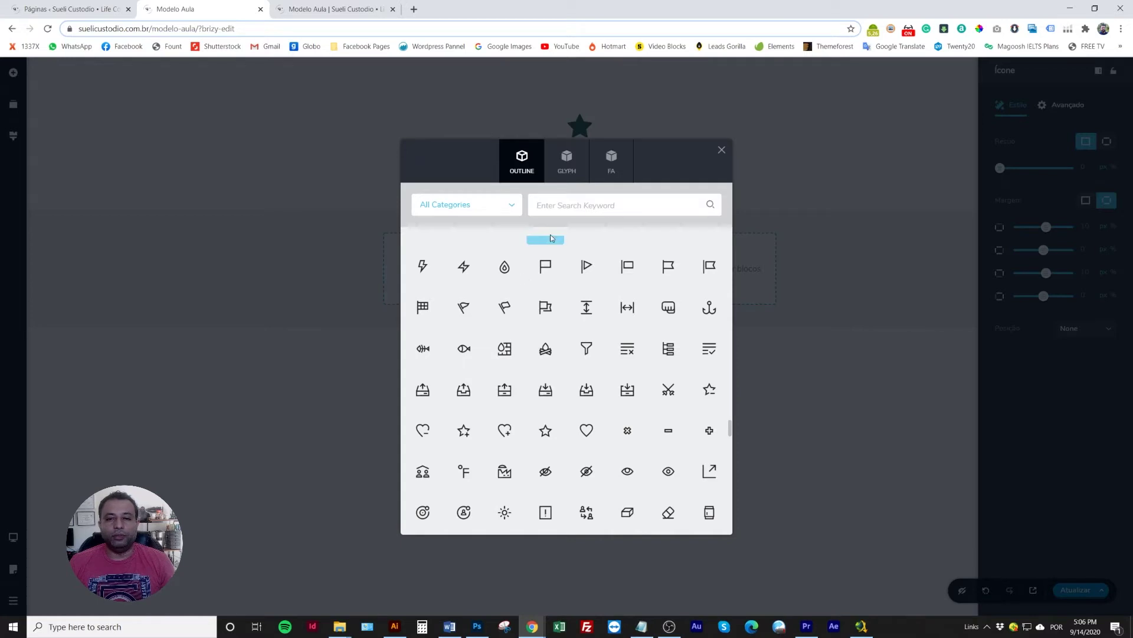
click(568, 168)
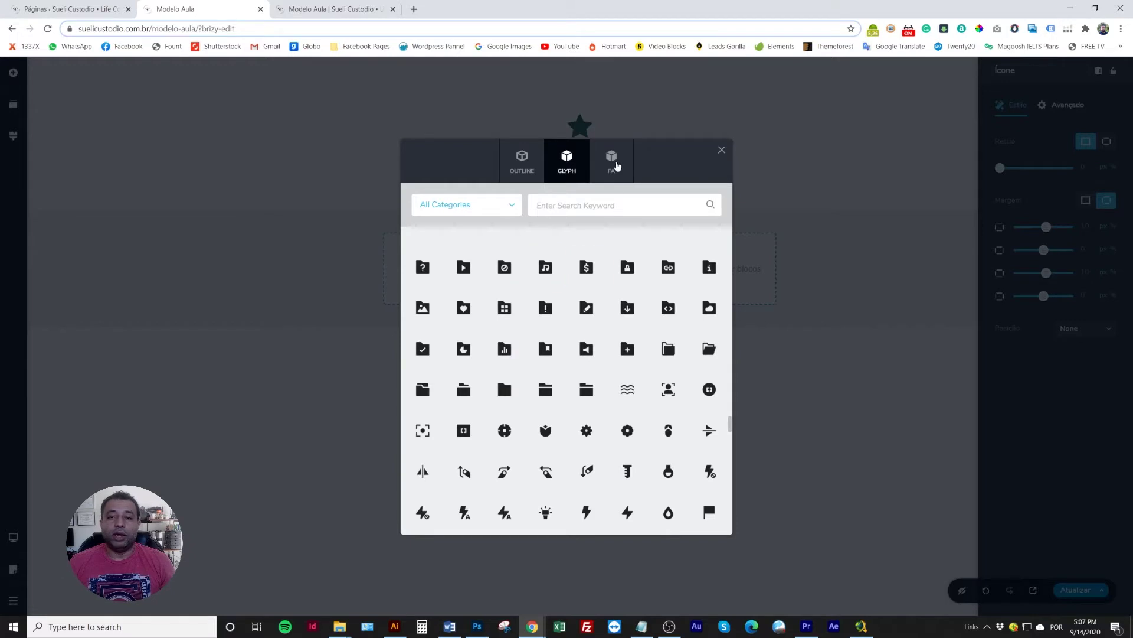
click(615, 164)
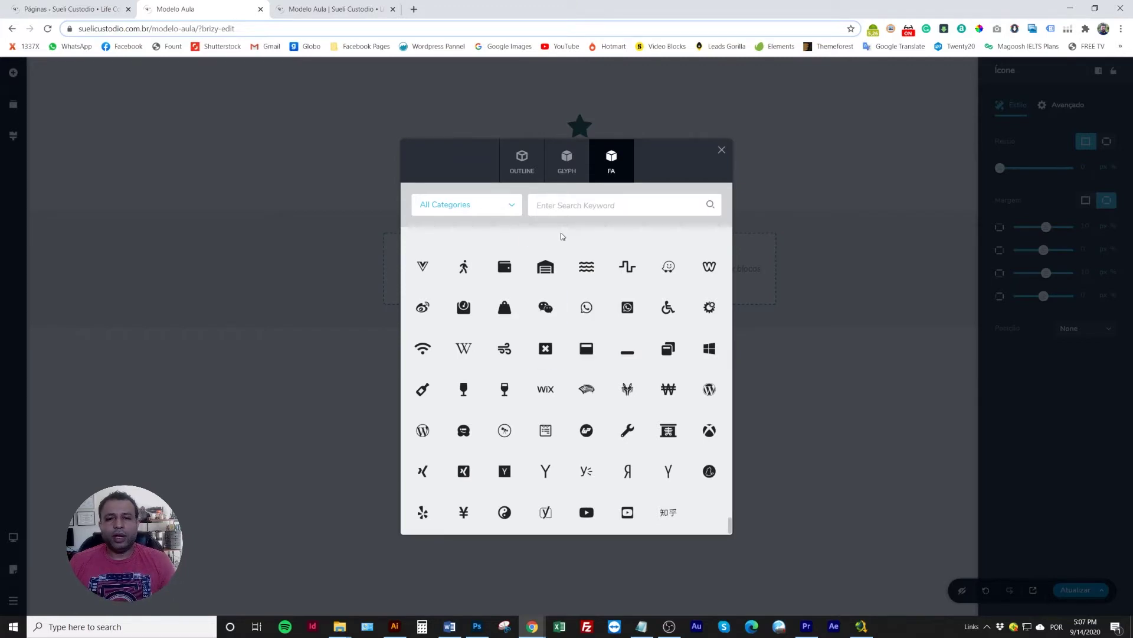
click(587, 308)
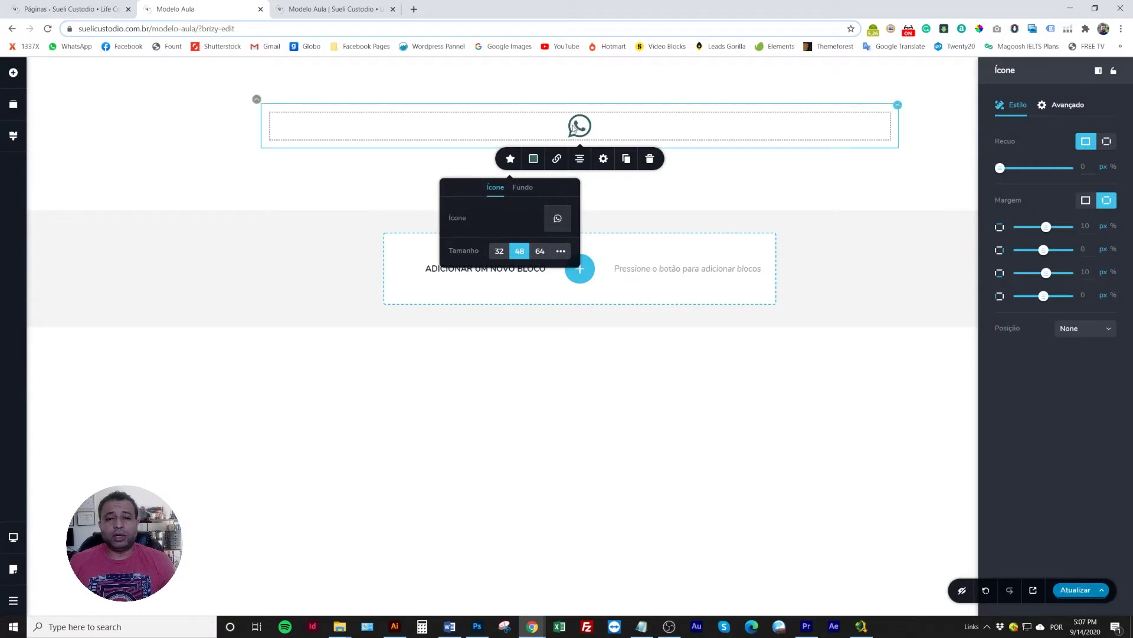
click(557, 218)
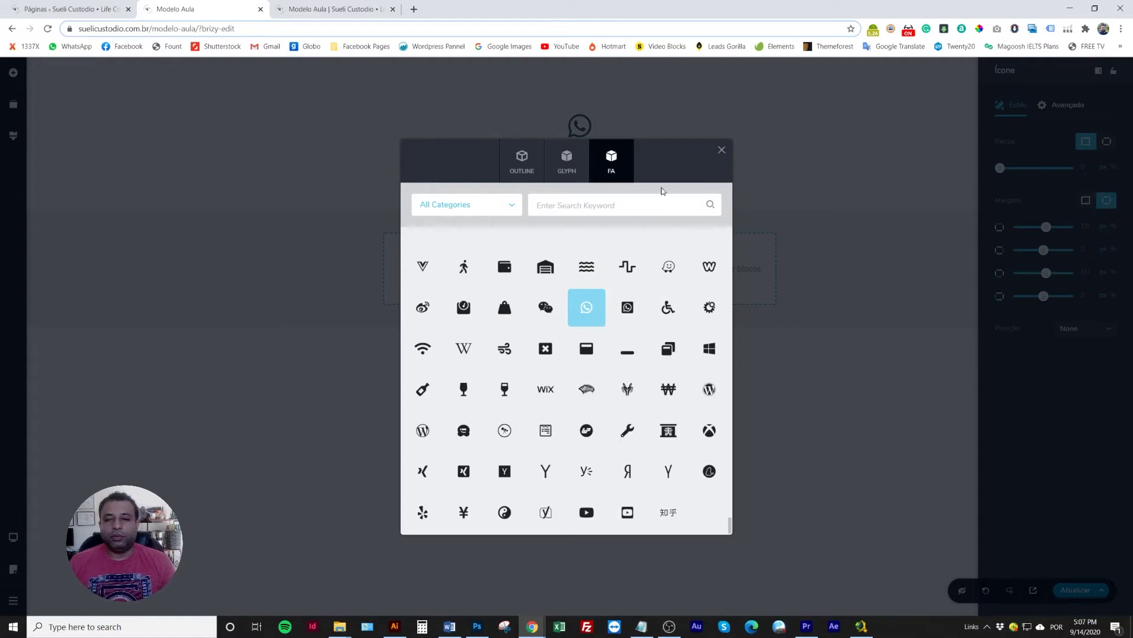
click(593, 298)
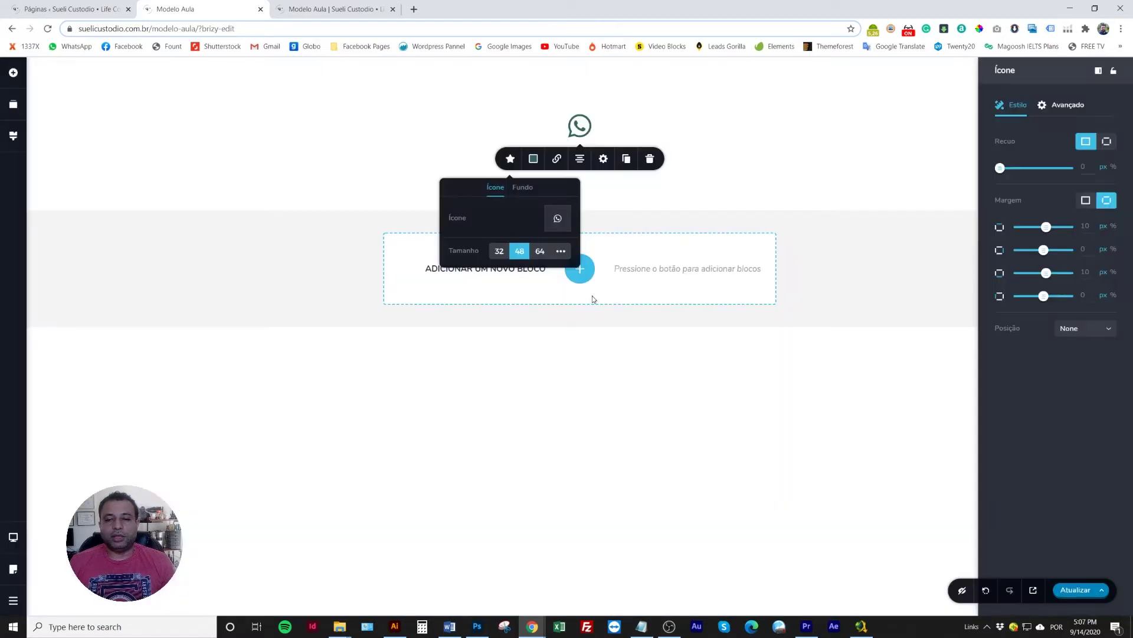
- Try the 32, 48 and 64 preset sizes on the WhatsApp icon and enlarge it to a custom 180 px
click(499, 253)
click(518, 253)
click(542, 255)
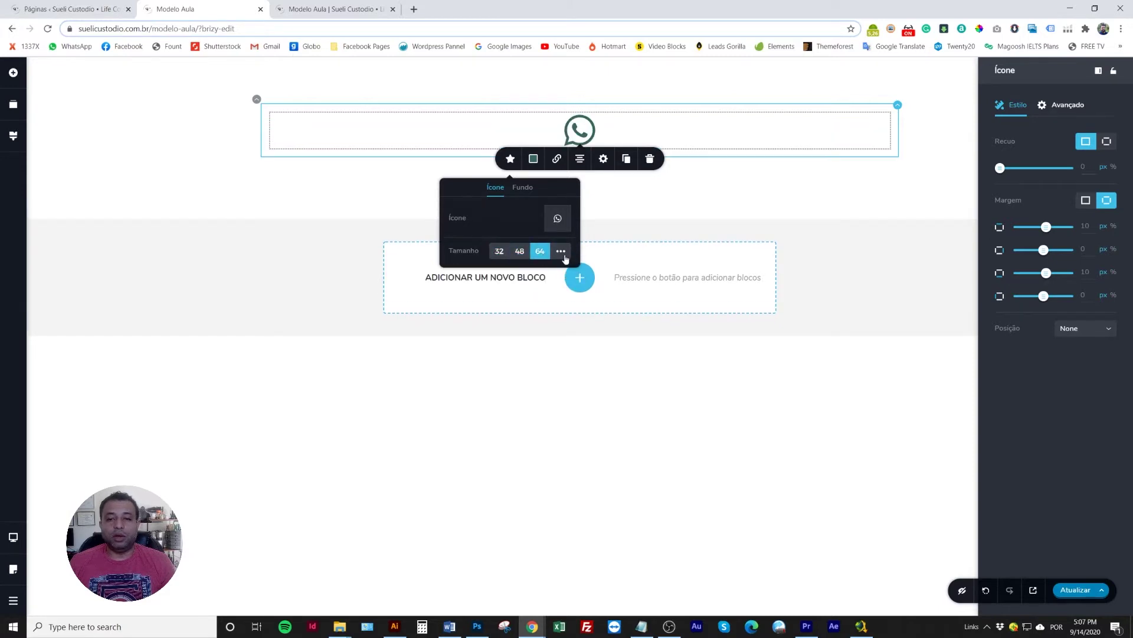
click(561, 256)
drag(477, 268, 533, 267)
click(627, 246)
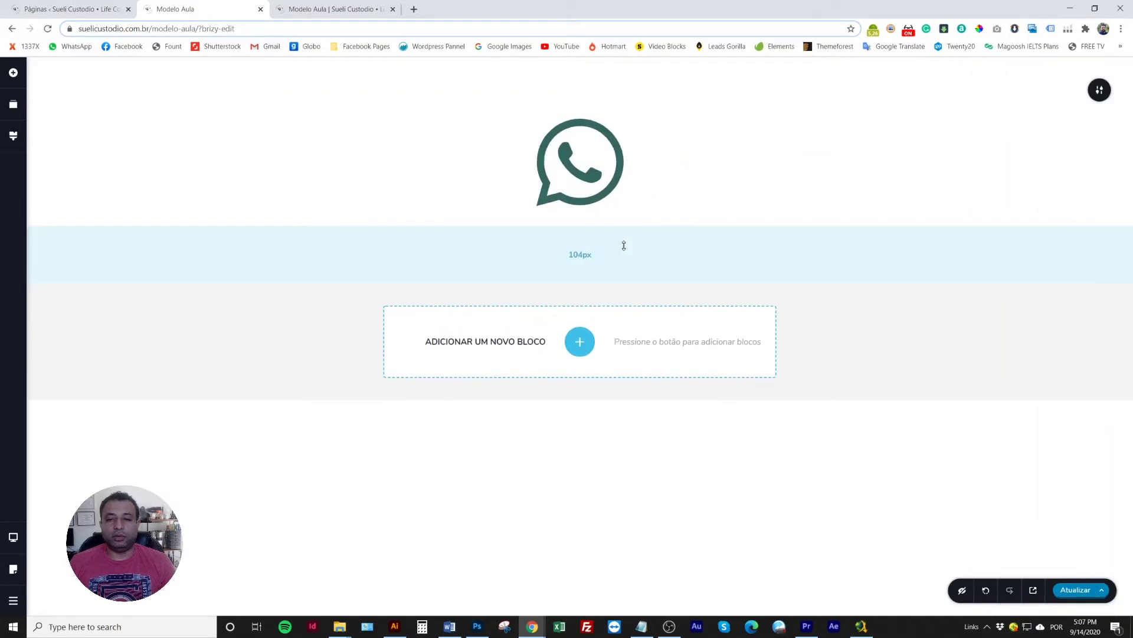
- Give the WhatsApp icon a solid background fill and switch that fill to the outline style
click(584, 202)
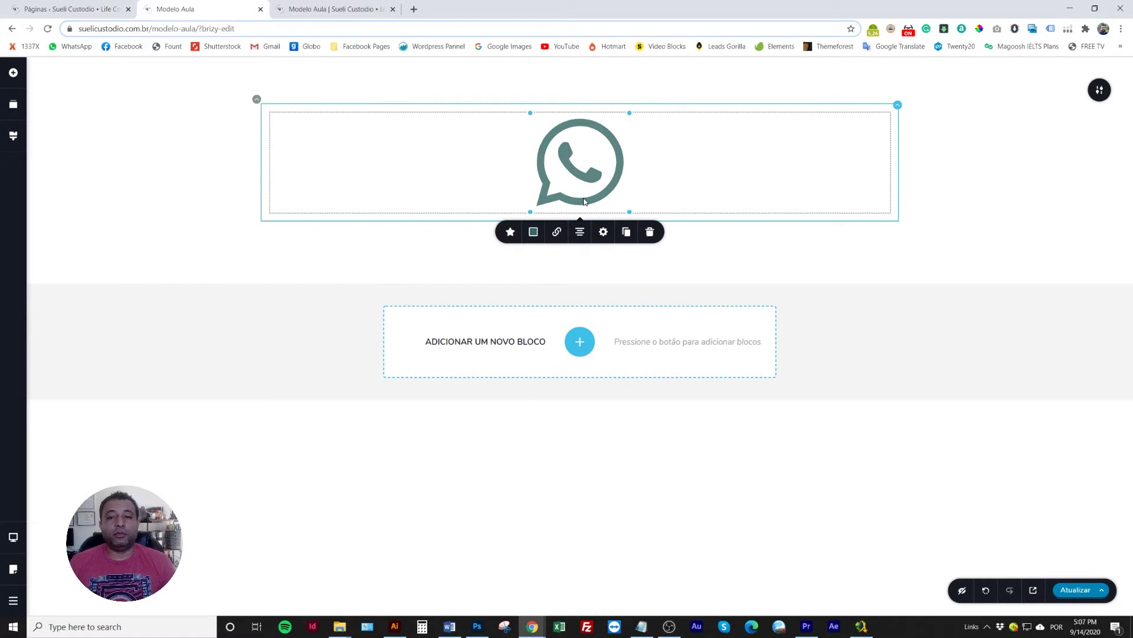
click(510, 232)
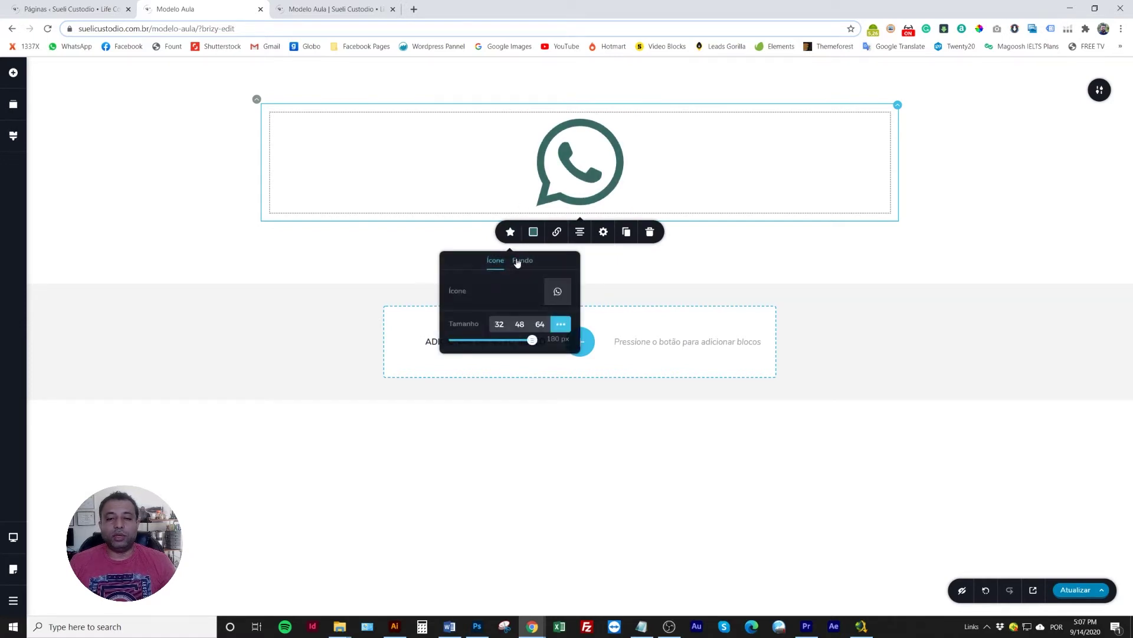
click(522, 261)
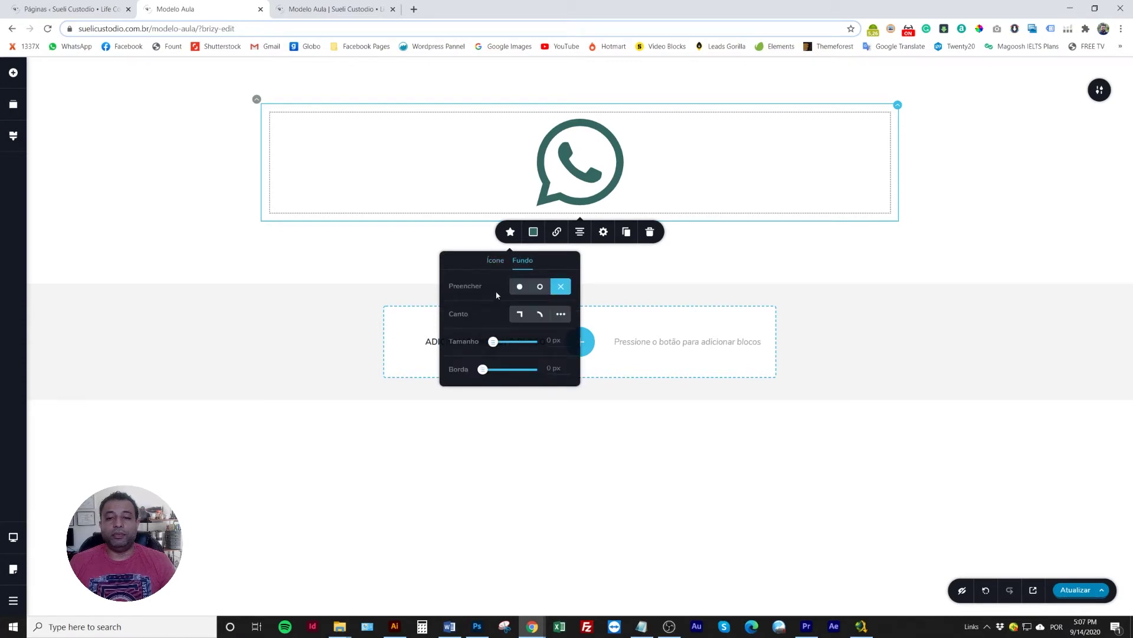
click(520, 287)
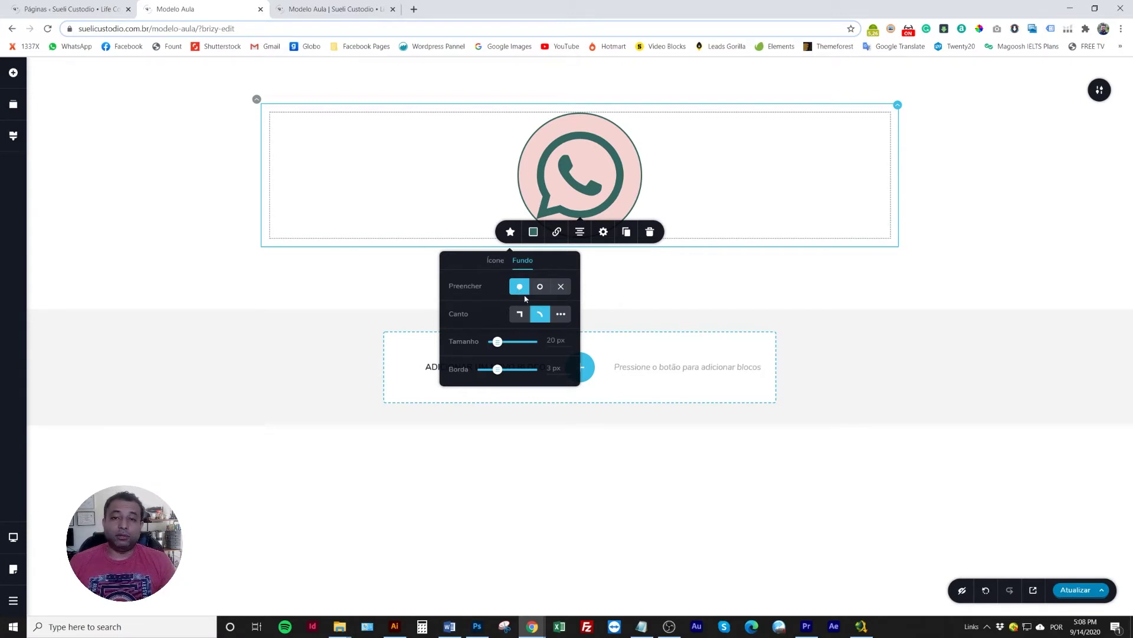
click(540, 289)
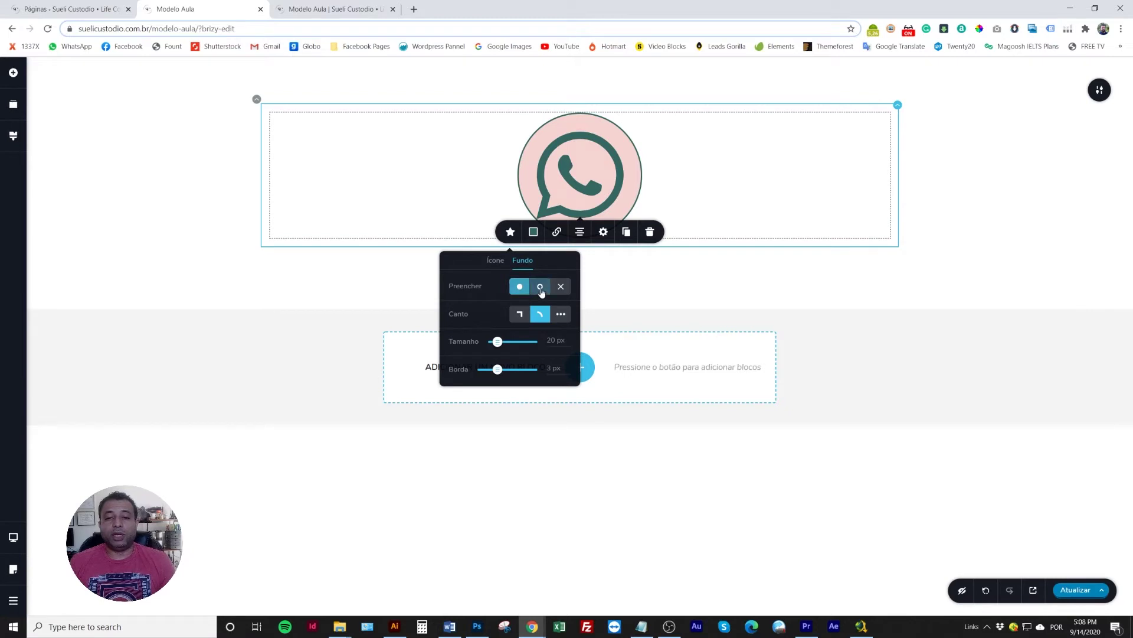
click(673, 273)
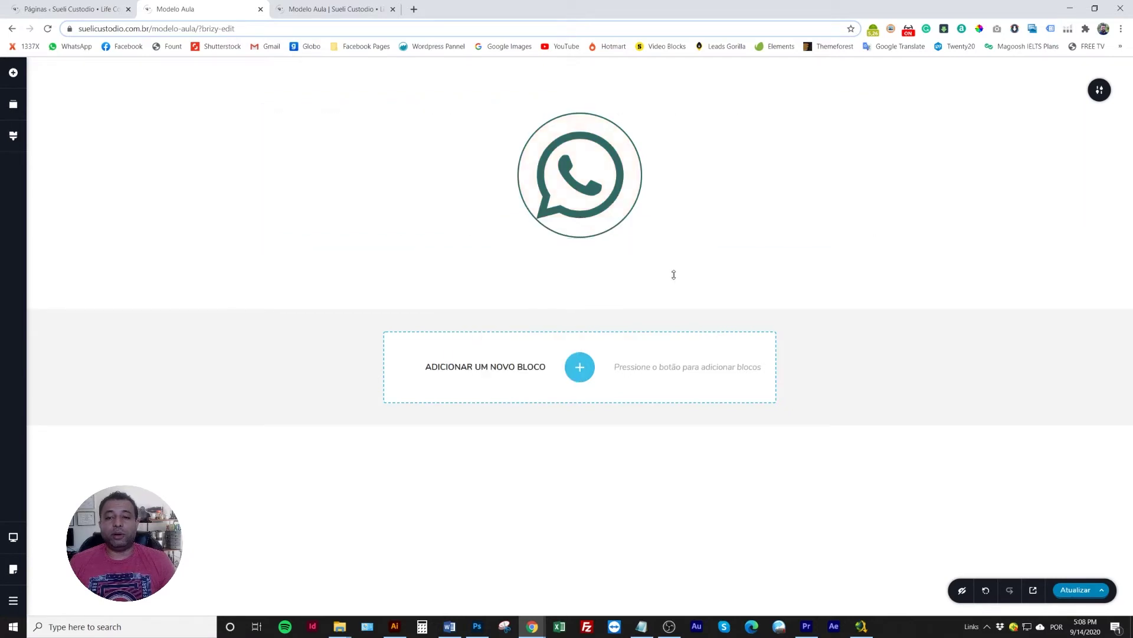
- Remove the outline background from the WhatsApp icon
click(572, 205)
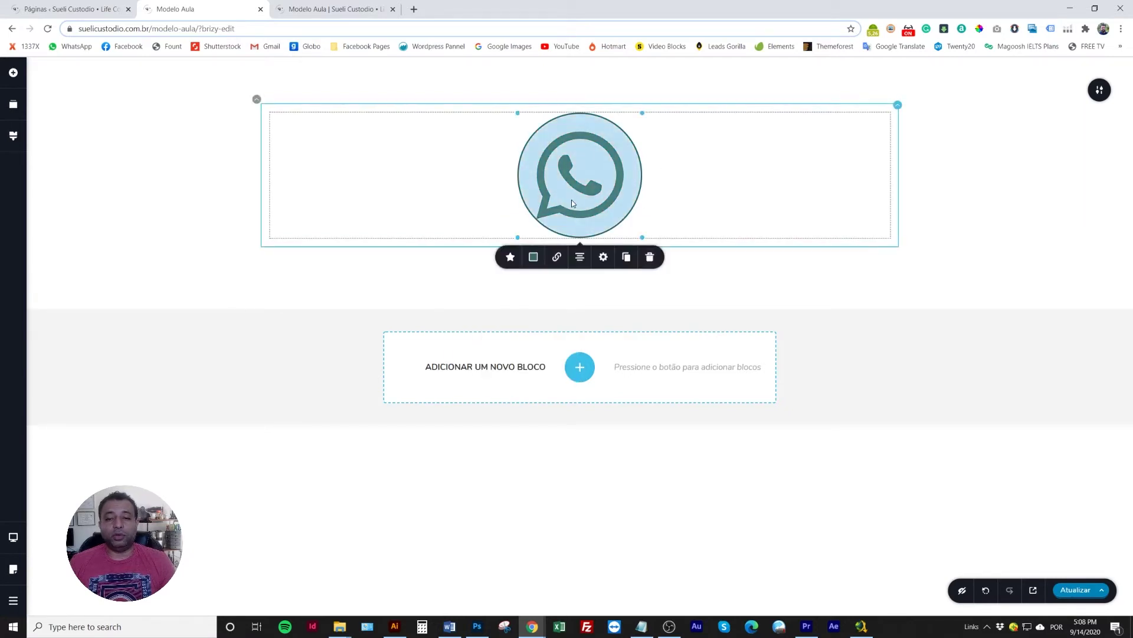
click(510, 257)
click(523, 285)
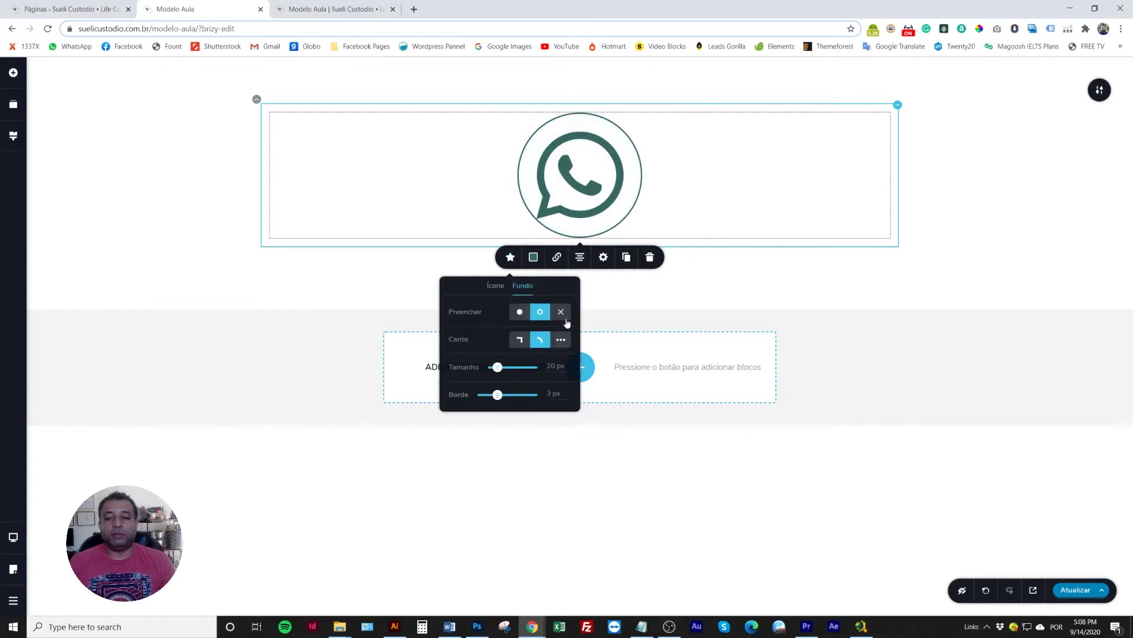
click(561, 311)
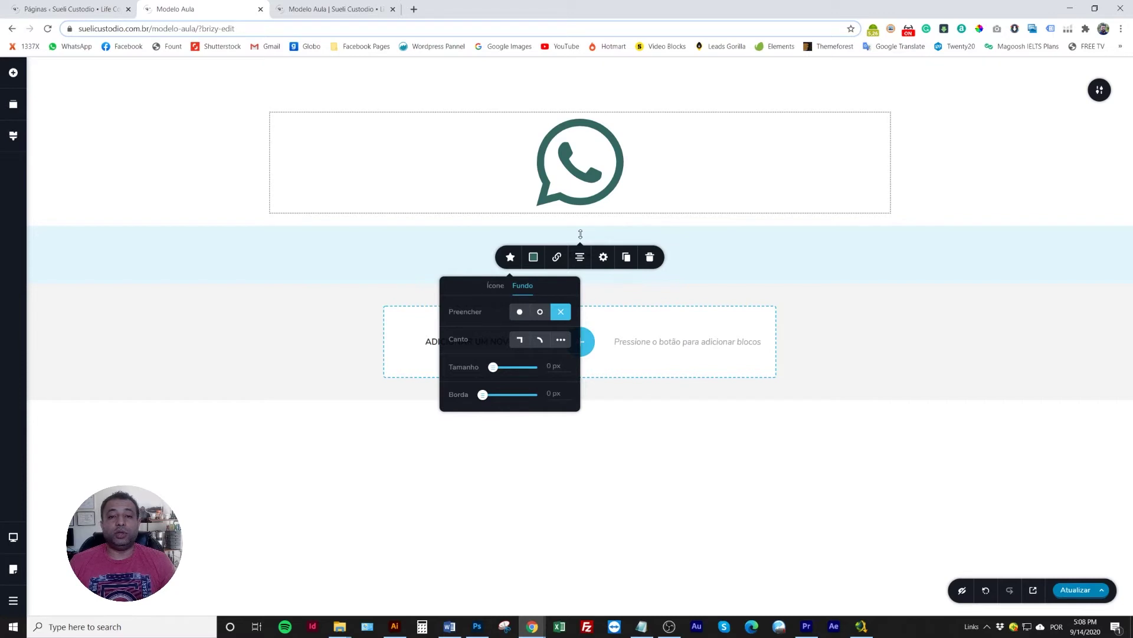
- Apply a solid background to the icon, try round and square corners, and set a custom corner radius of 55 px
click(519, 312)
click(537, 339)
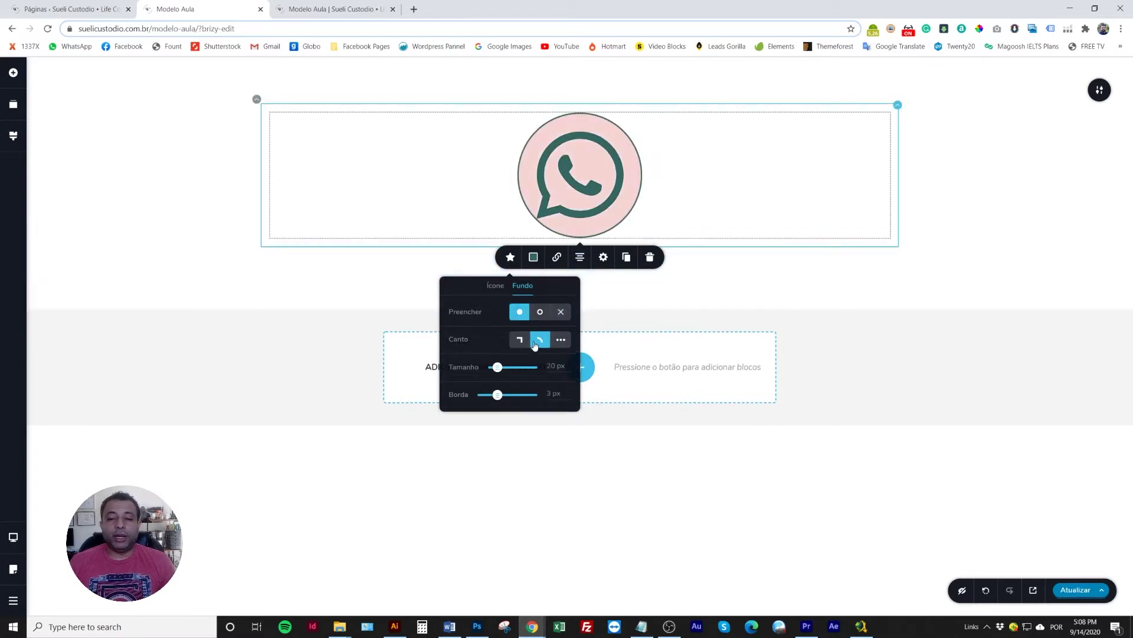
click(520, 340)
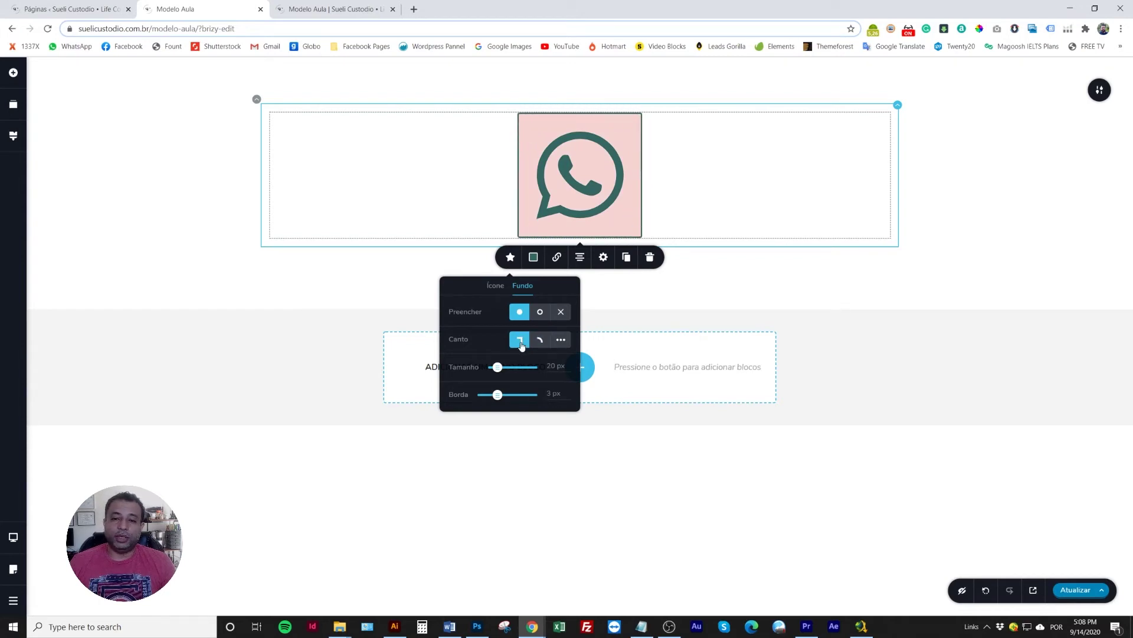
click(535, 343)
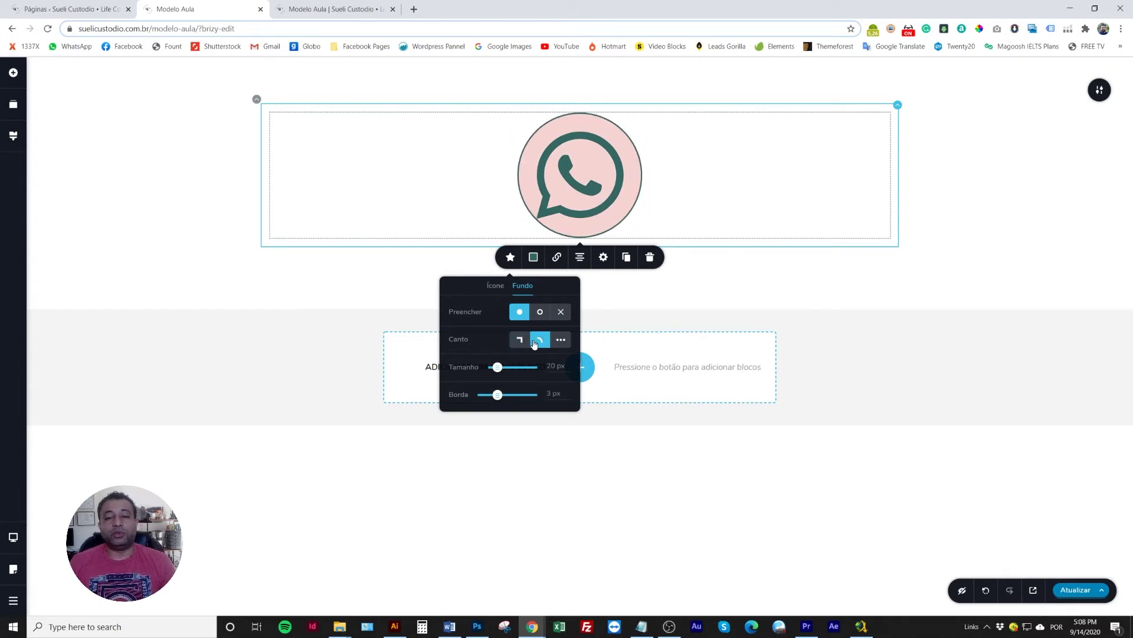
click(560, 339)
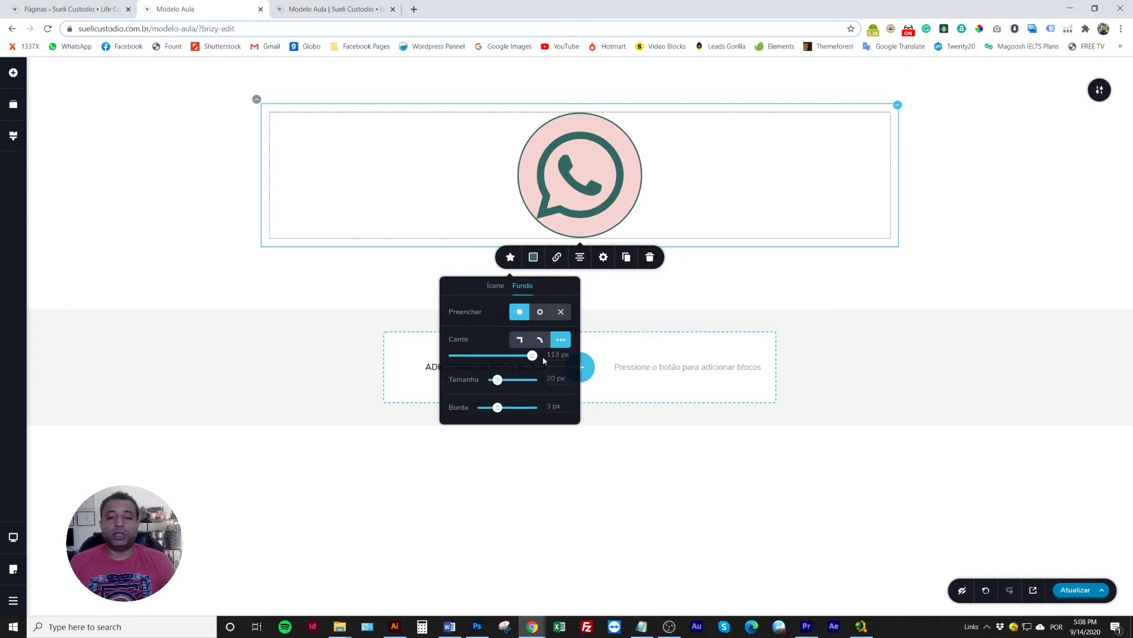
drag(532, 356, 491, 357)
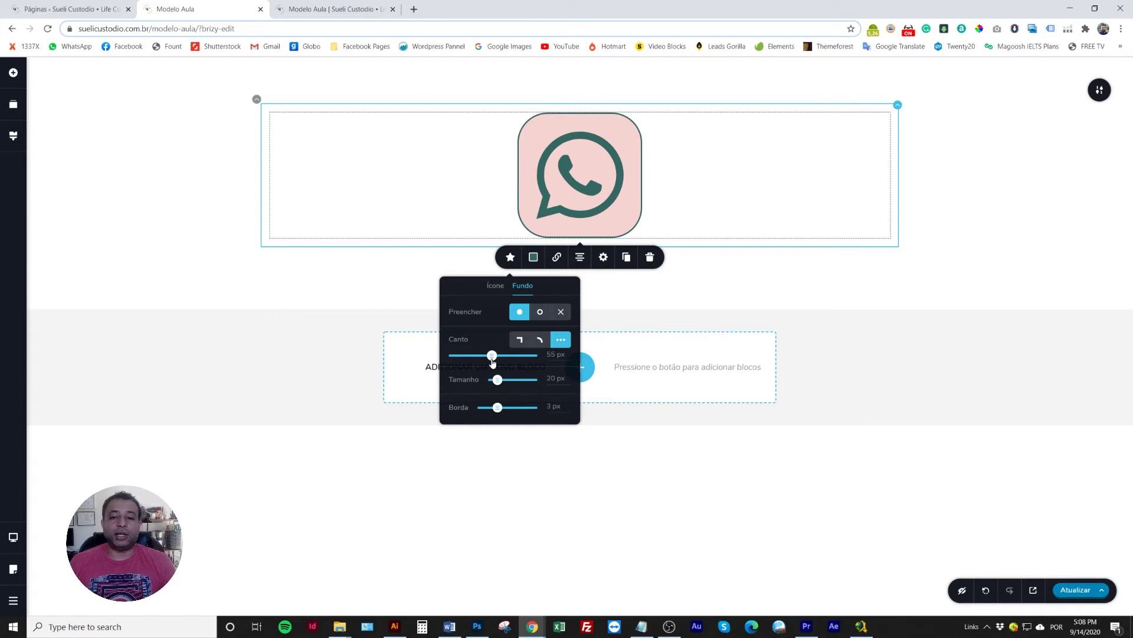
- Set the icon background's border to 10 px and reduce its size to 7 px and finally 0 px
mouse_move(505, 380)
mouse_down()
mouse_move(533, 381)
mouse_move(497, 388)
mouse_up()
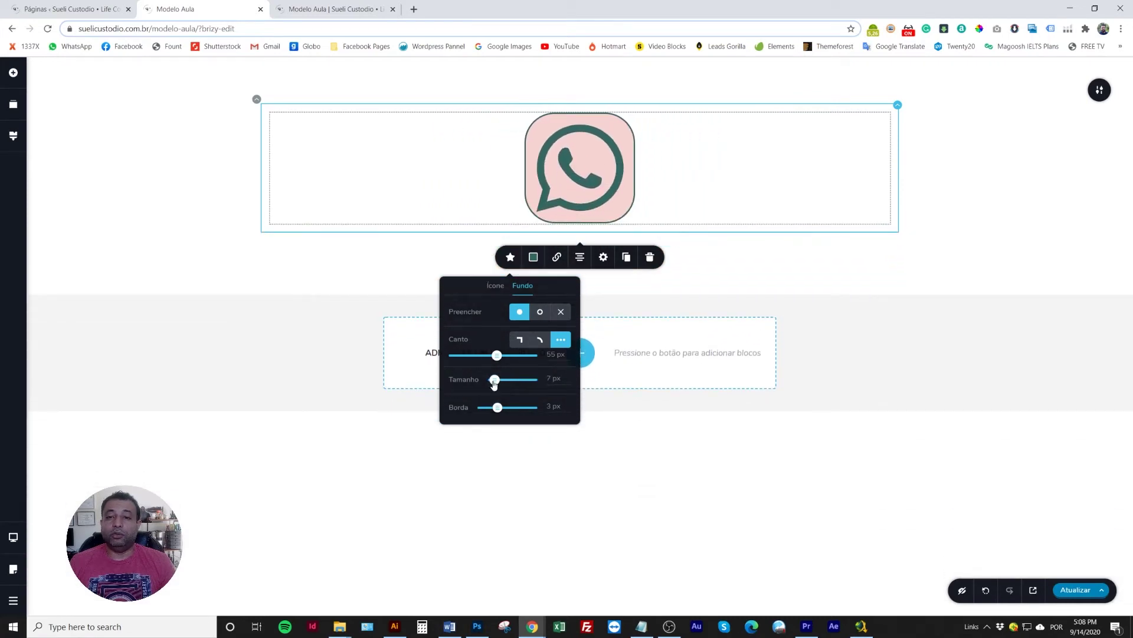
drag(499, 407, 564, 409)
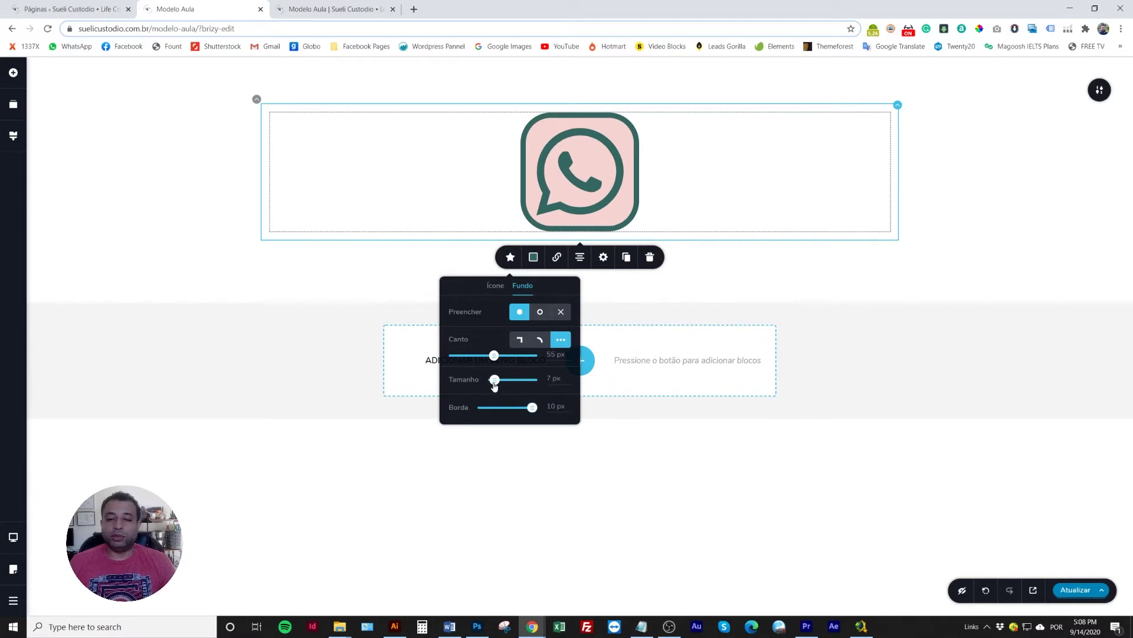
mouse_move(496, 382)
mouse_down()
mouse_move(533, 381)
mouse_move(490, 384)
mouse_up()
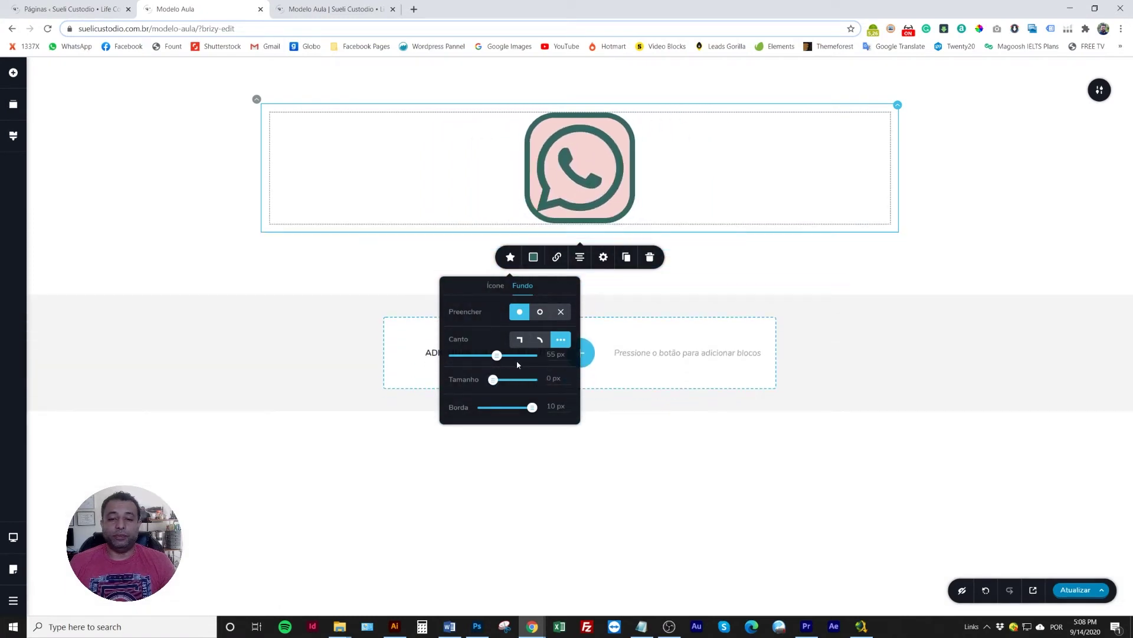
- Switch the icon's background fill to the outline style and remove the background altogether
click(540, 314)
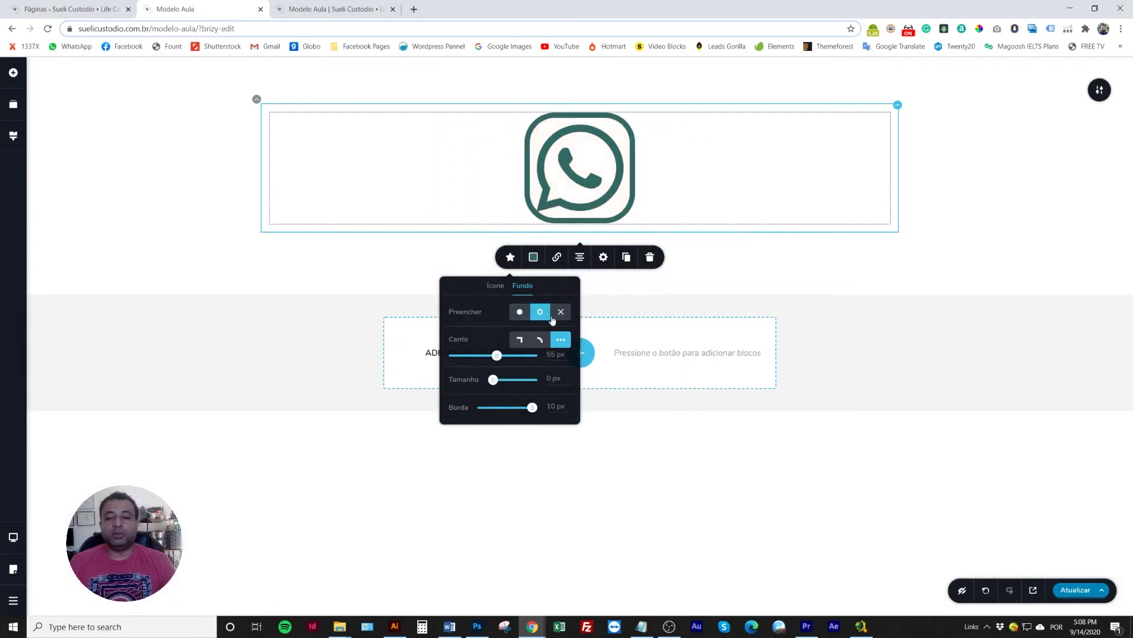
click(561, 313)
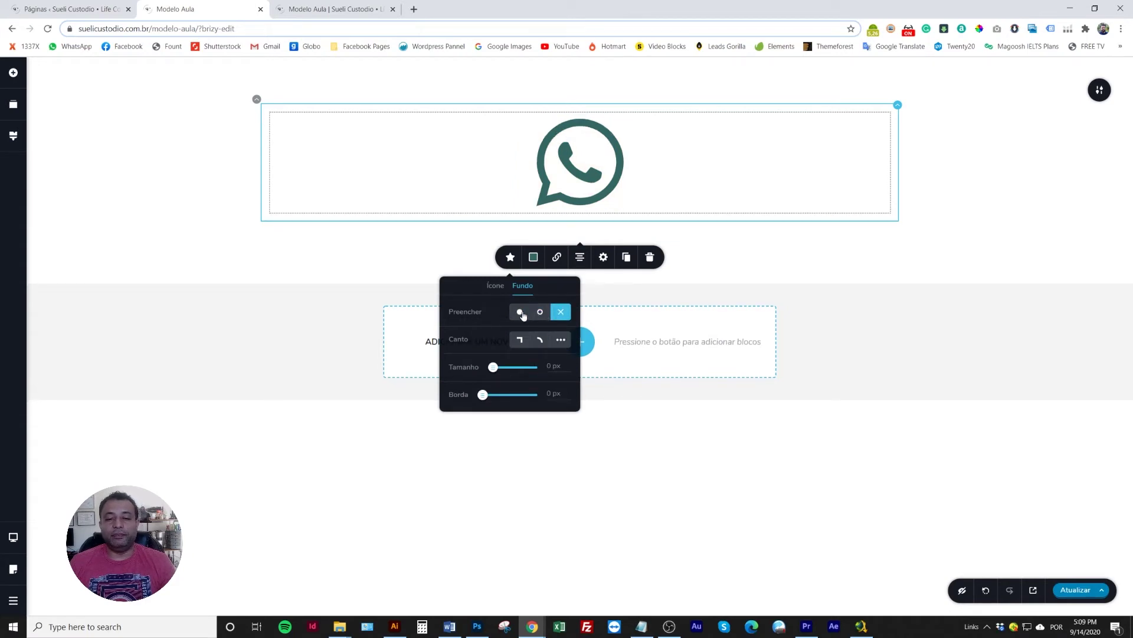
- Change the WhatsApp icon's color to the bright turquoise #1CF2DD
click(533, 260)
click(533, 259)
drag(534, 322, 553, 308)
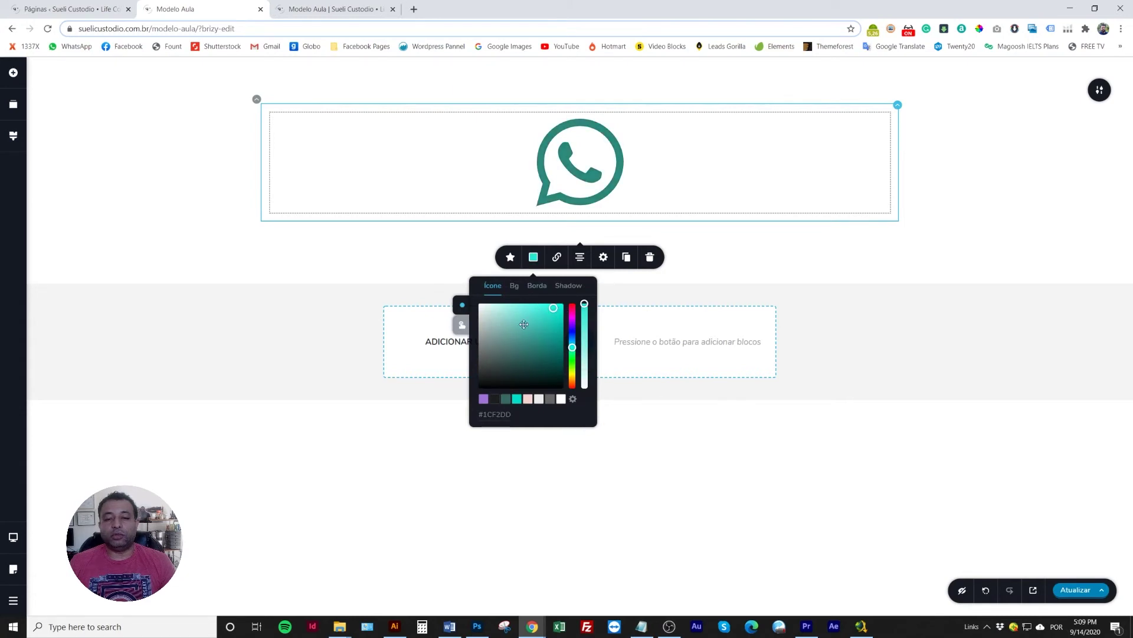
- Change the WhatsApp icon's color to the red #DE1020
click(506, 400)
click(572, 305)
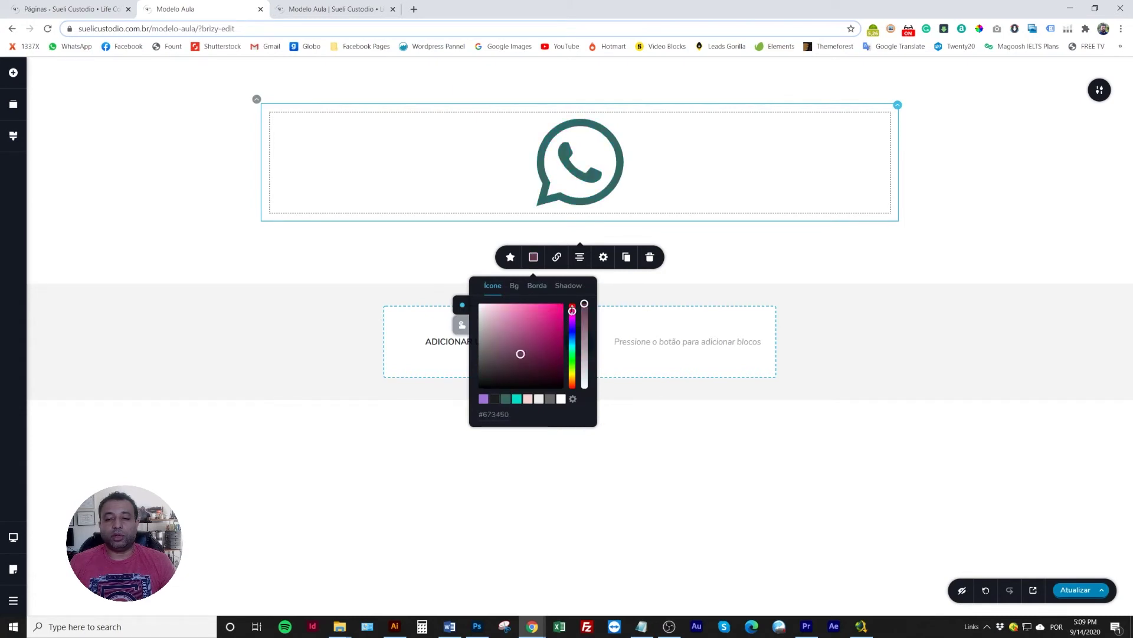
click(557, 314)
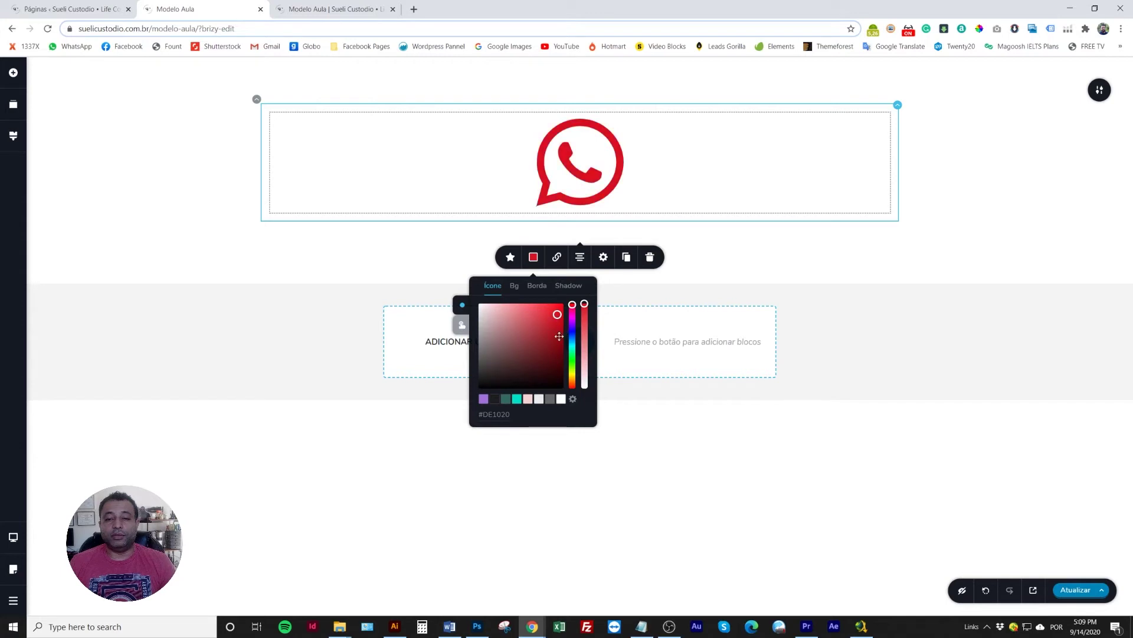
- Try a solid blue #1889C5 background and a blue #09A0EE border on the icon, making each fully transparent
click(514, 287)
click(553, 323)
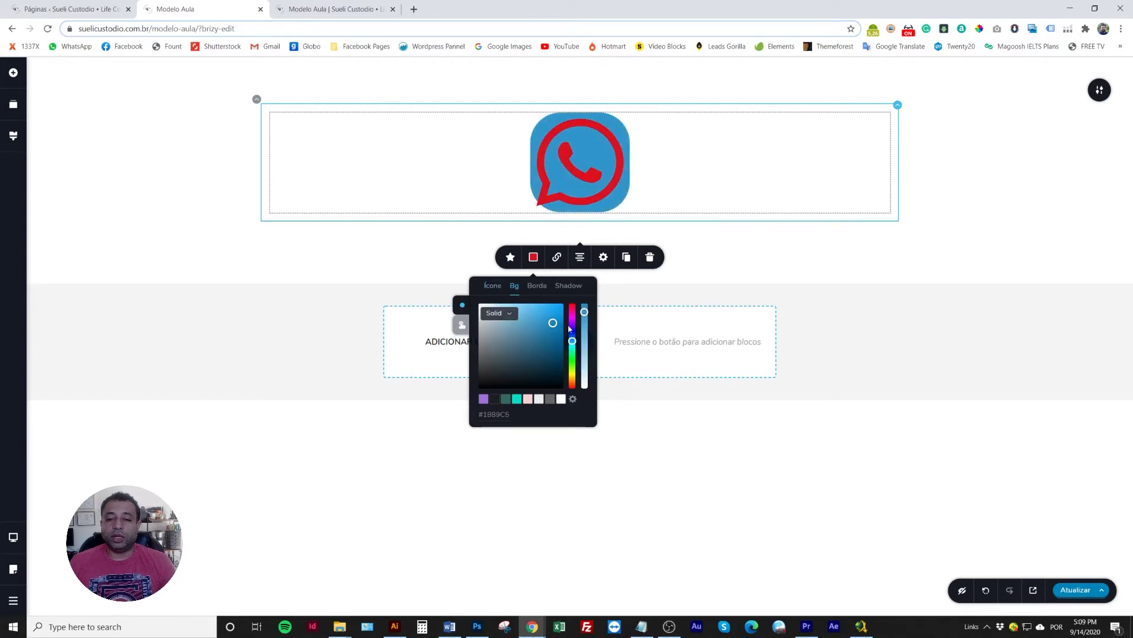
click(512, 318)
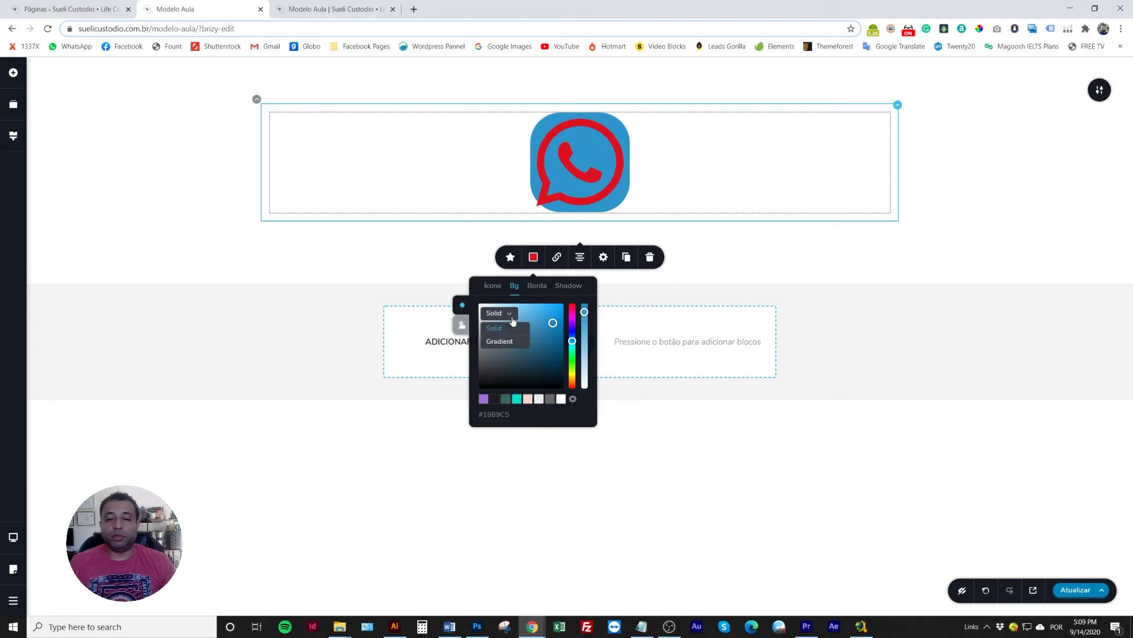
drag(584, 311, 585, 388)
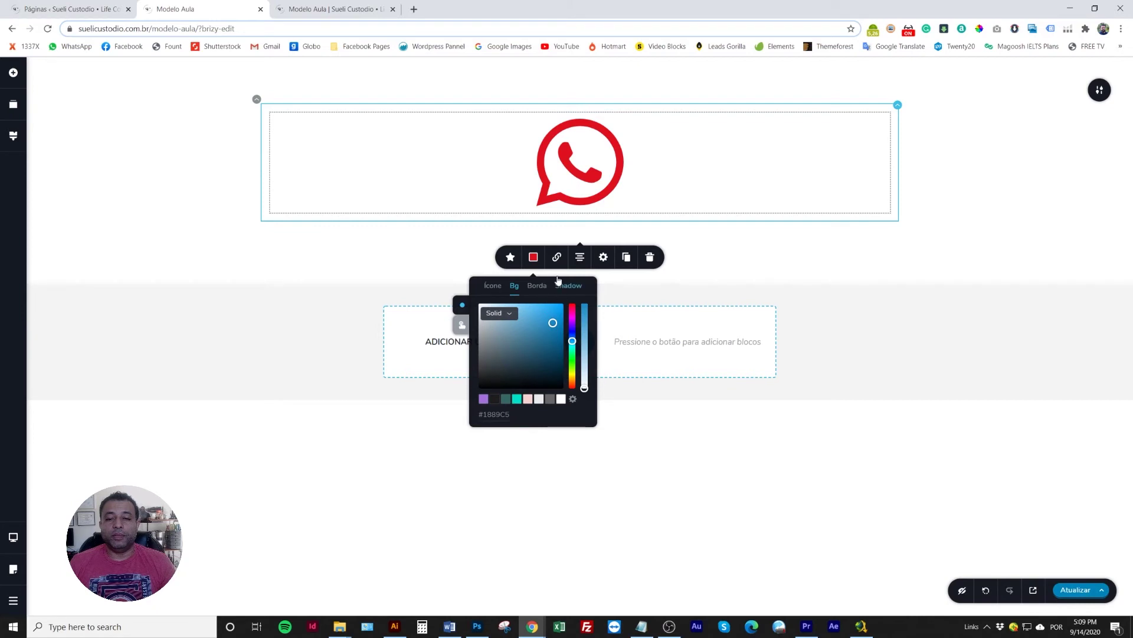
click(542, 288)
drag(539, 322, 585, 387)
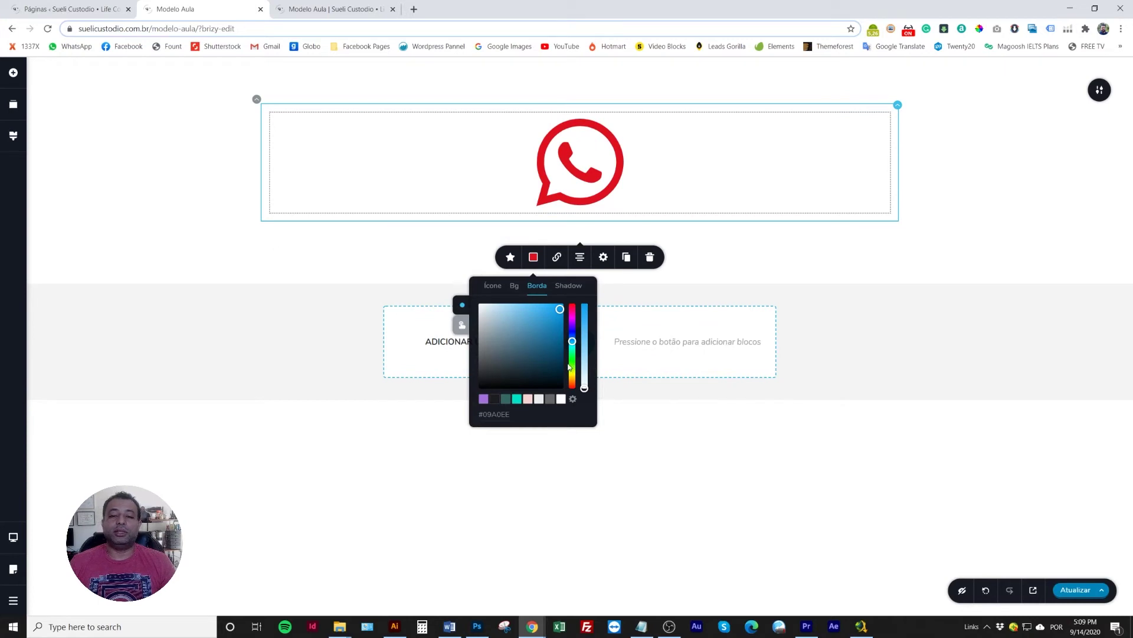
- Give the icon a black outset shadow with a blur of 10
click(571, 290)
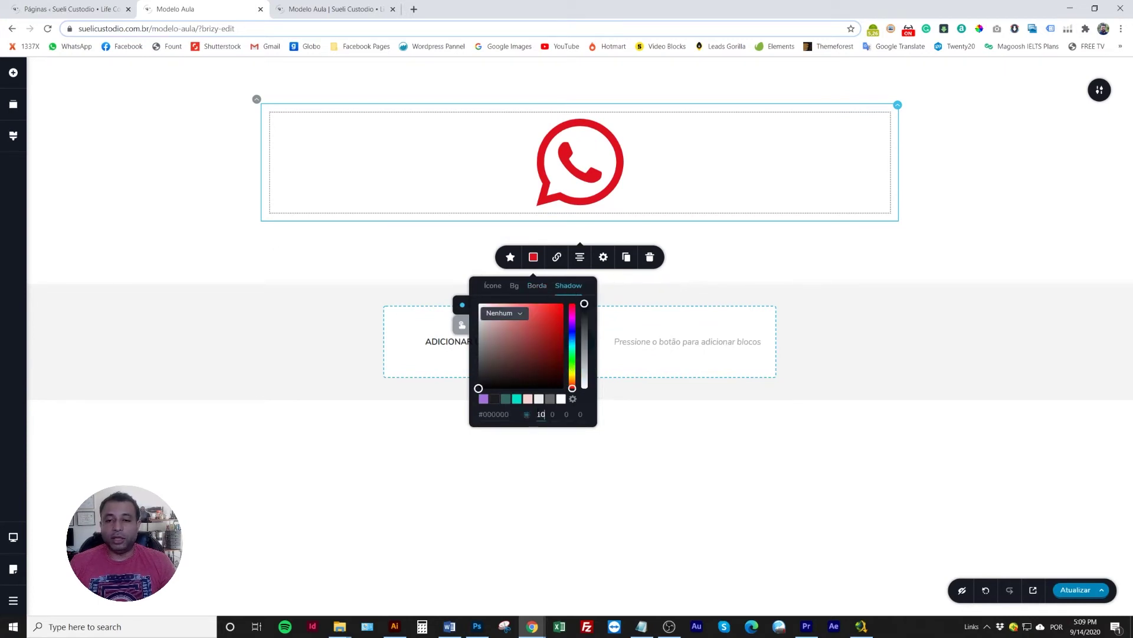
click(553, 414)
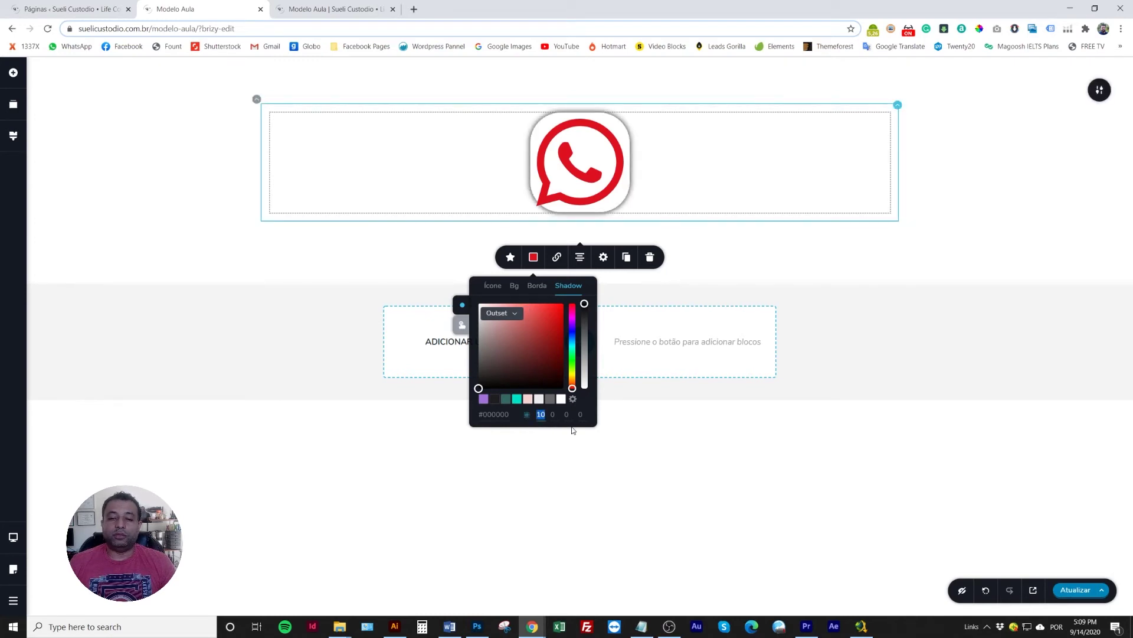
text(10)
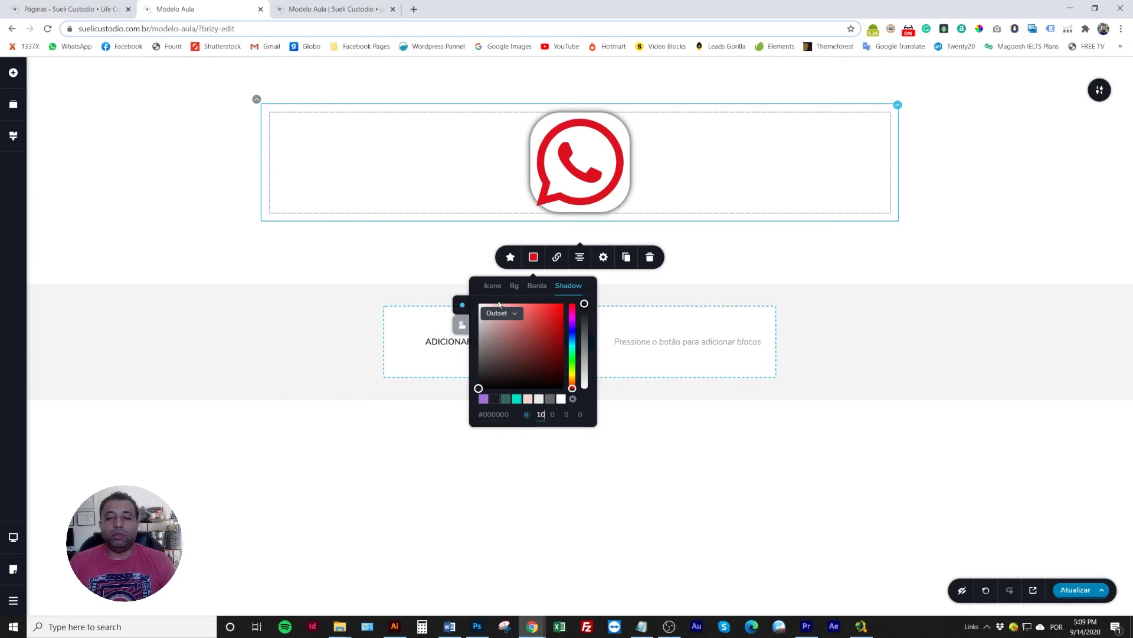
- Set the icon's hover-state color to the blue-violet #2800FF
click(488, 288)
click(463, 326)
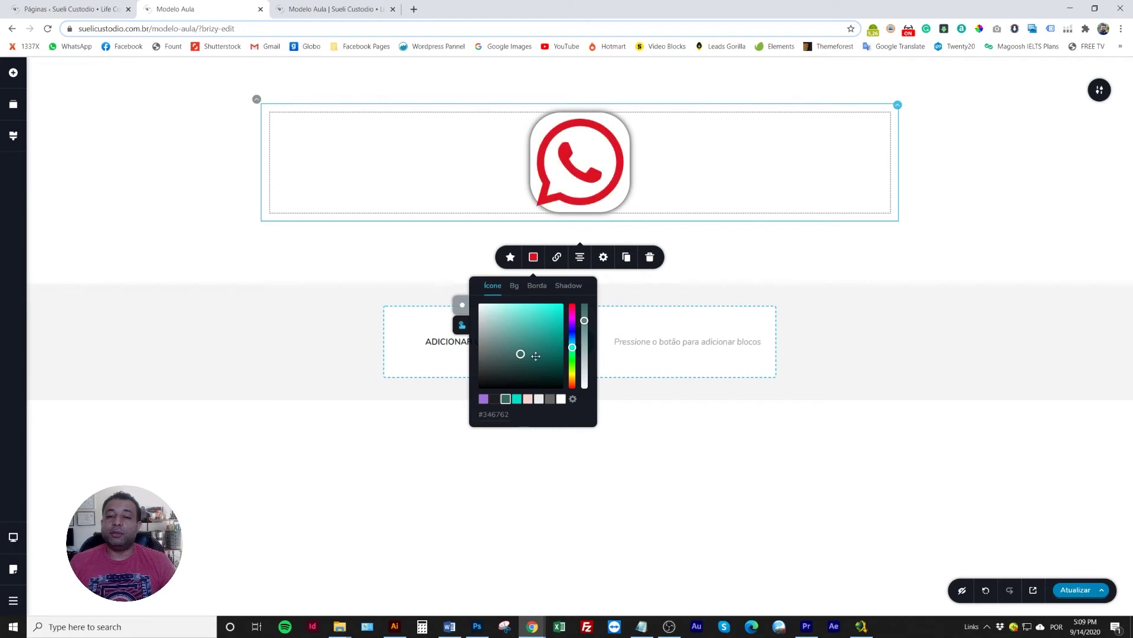
click(572, 307)
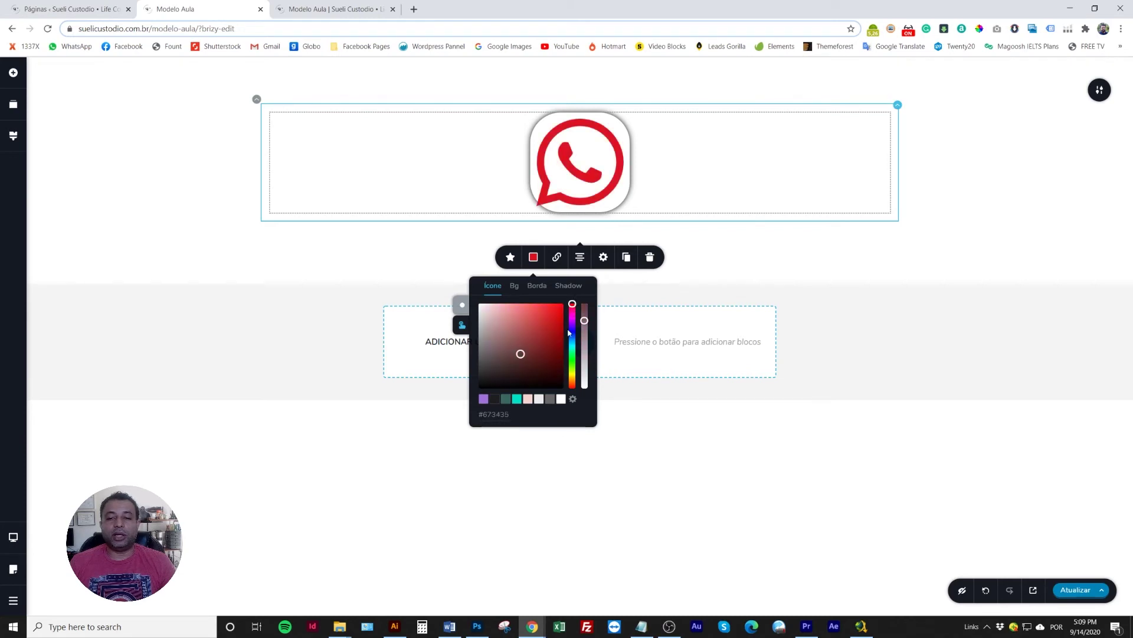
click(572, 329)
click(563, 303)
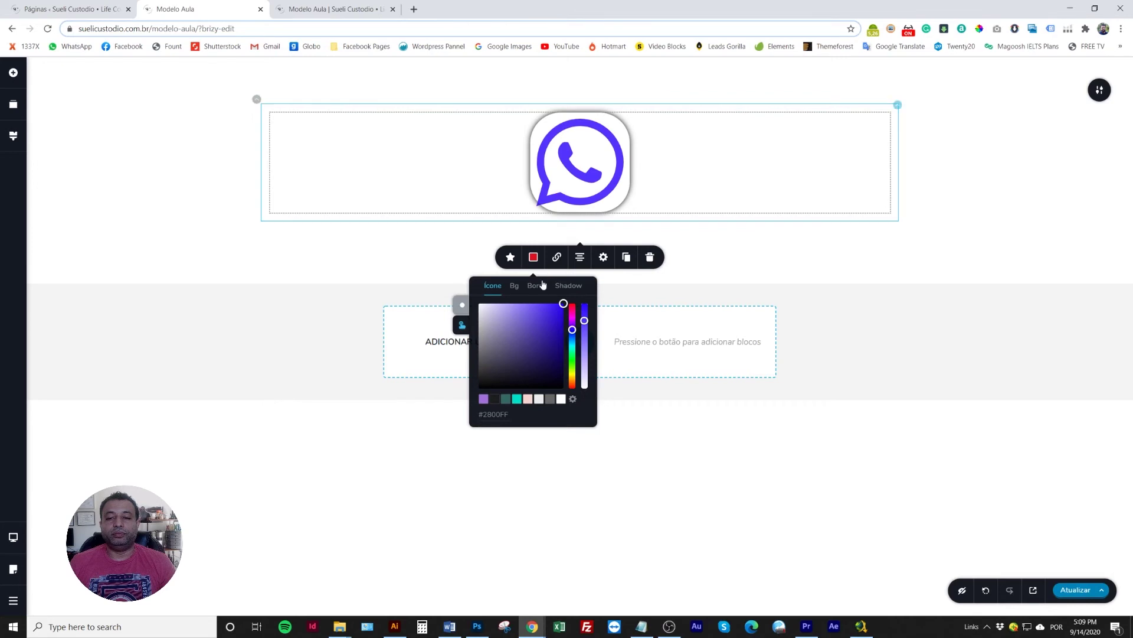
- Add a solid background to the icon's hover state and color it yellow #FFBE00
click(514, 289)
click(552, 324)
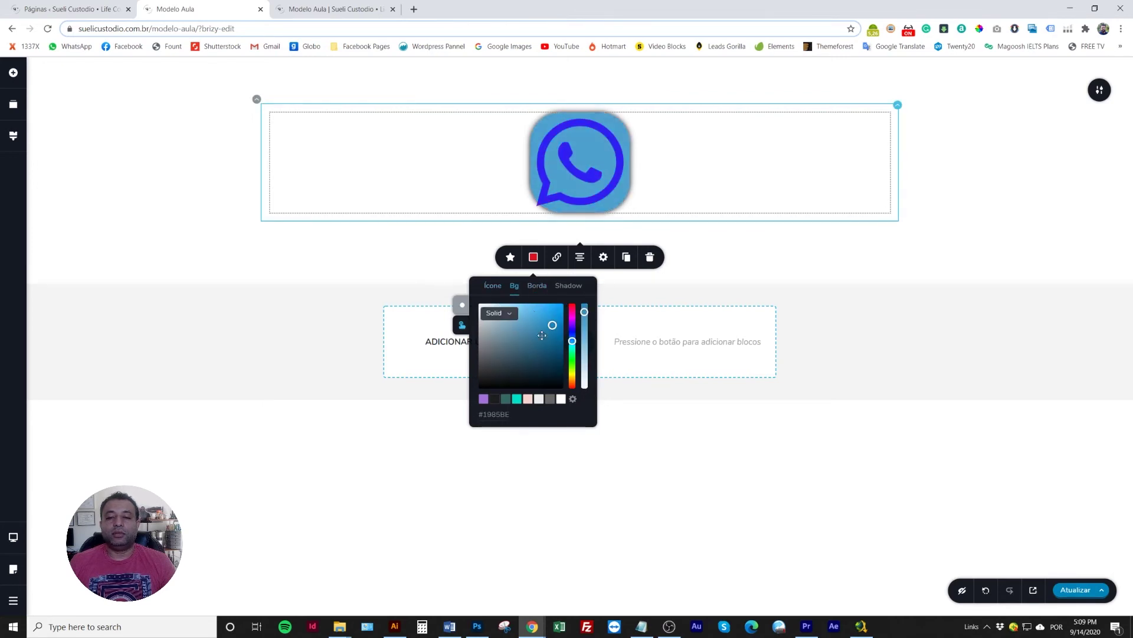
drag(572, 341, 572, 378)
drag(553, 325, 564, 303)
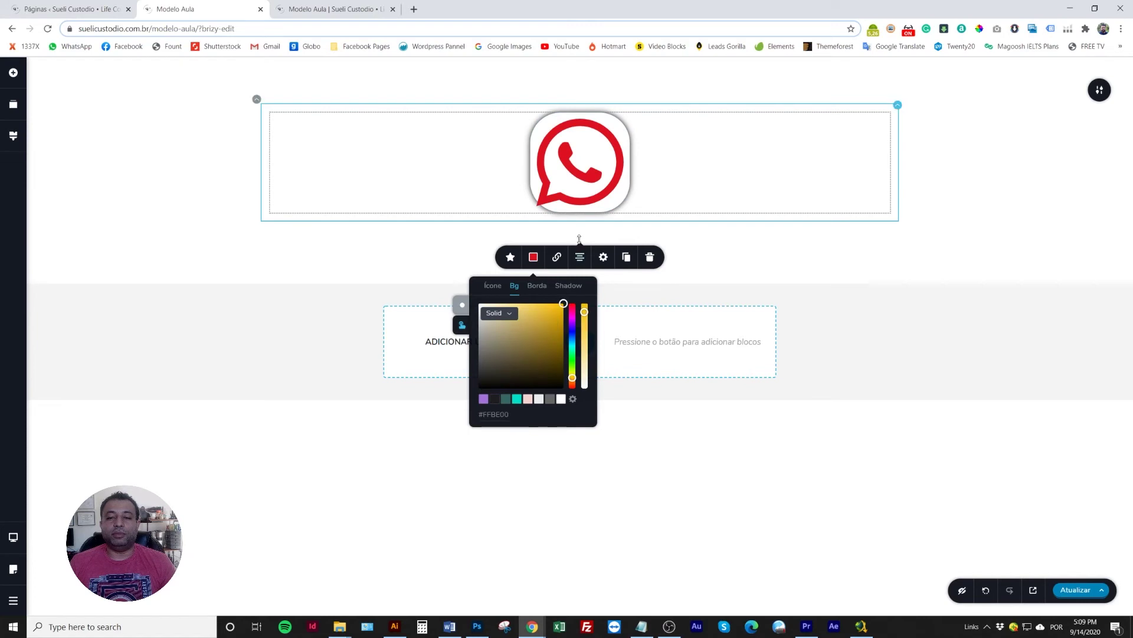